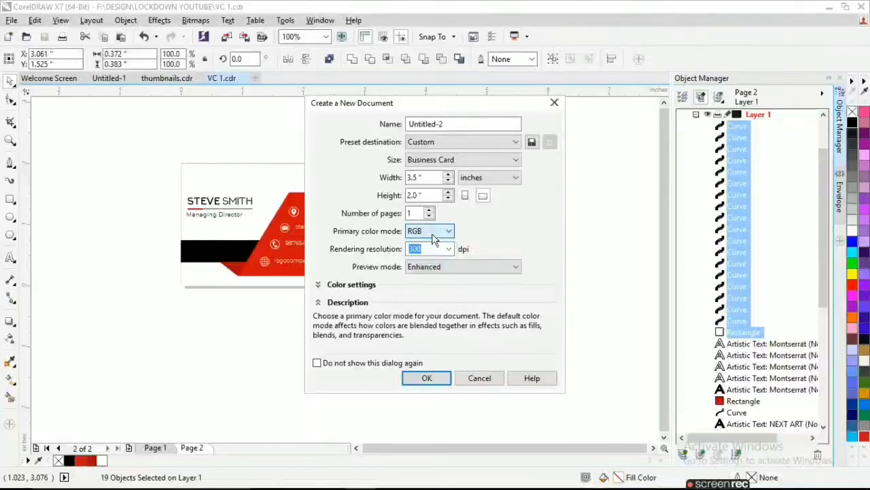
Step: Create the new 3.5 × 2.0 inch business-card document with a card-sized rectangle
click(425, 378)
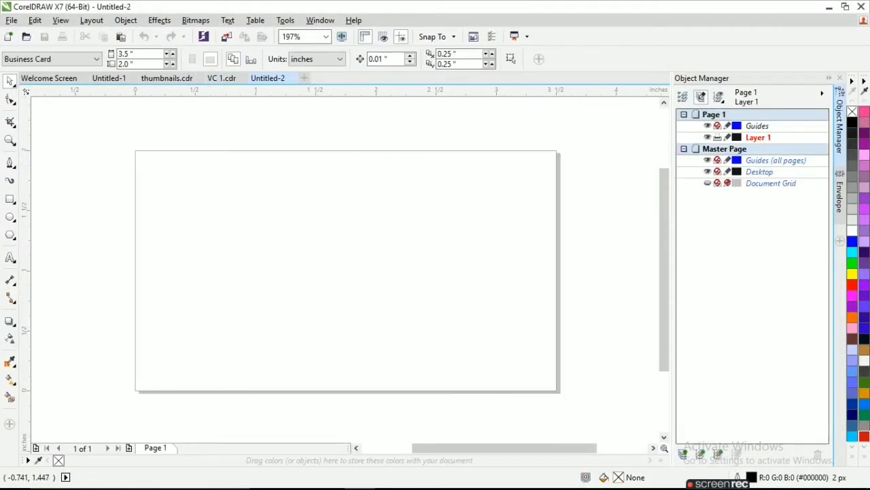
double_click(10, 198)
scroll(33, 206, down, 1)
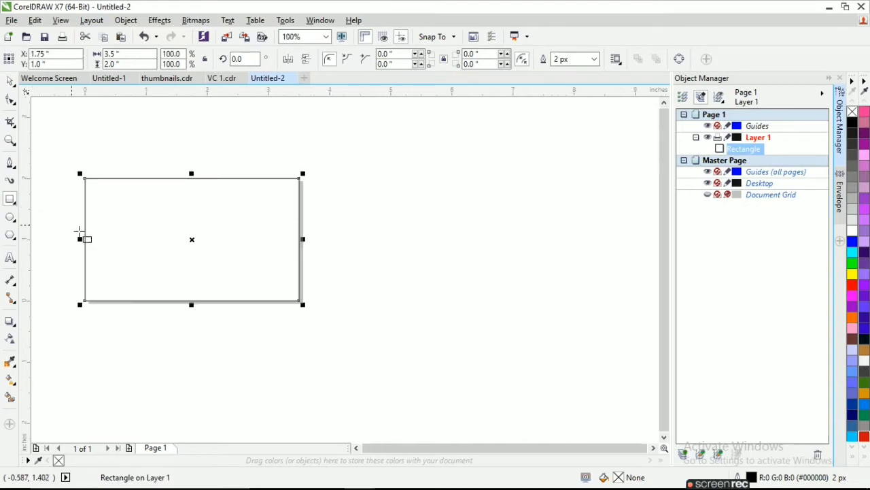
scroll(82, 263, down, 1)
Step: Draw a five-sided polygon to the right of the card rectangle
scroll(78, 259, up, 2)
scroll(48, 255, down, 1)
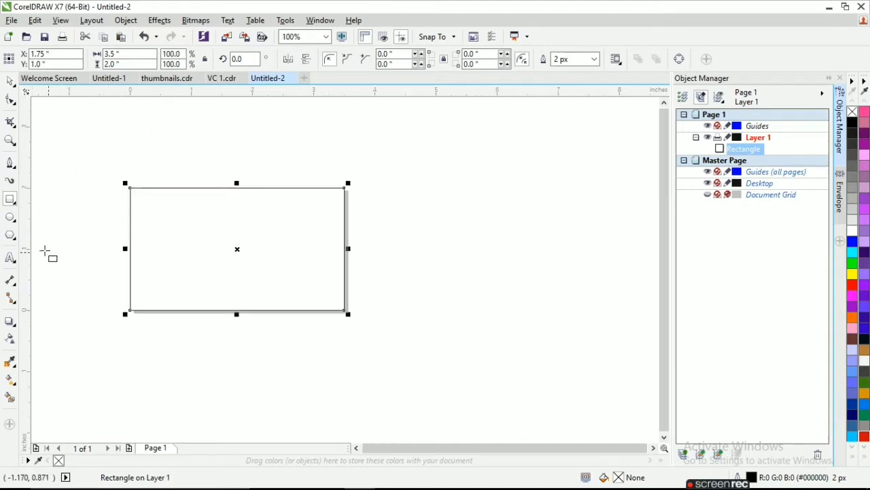
click(11, 236)
drag(443, 196, 602, 362)
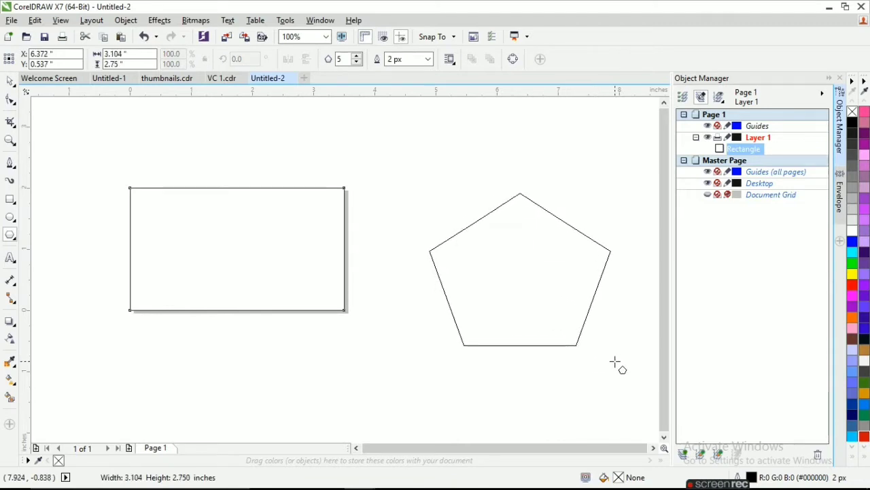
Step: Tilt the pentagon slightly and move it over the rectangle's left side
drag(604, 365, 602, 363)
click(9, 83)
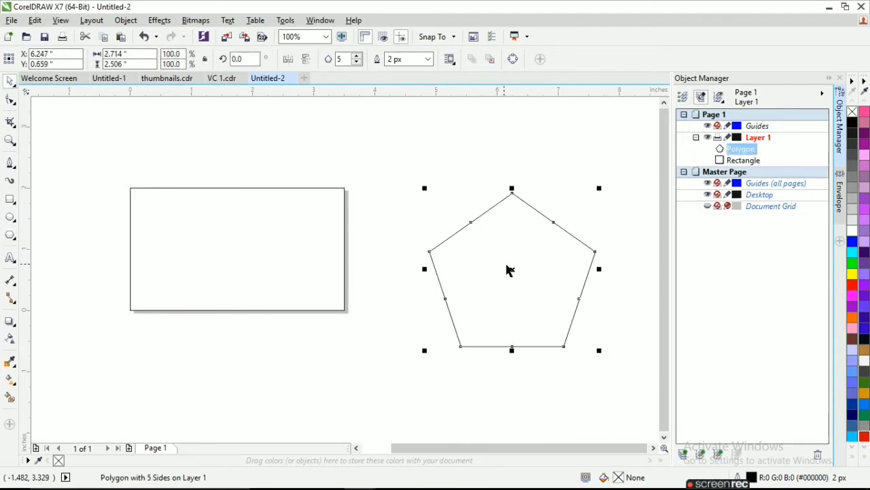
click(512, 269)
mouse_move(598, 188)
mouse_down()
mouse_move(617, 219)
mouse_move(609, 213)
mouse_up()
scroll(578, 249, down, 1)
drag(564, 265, 416, 243)
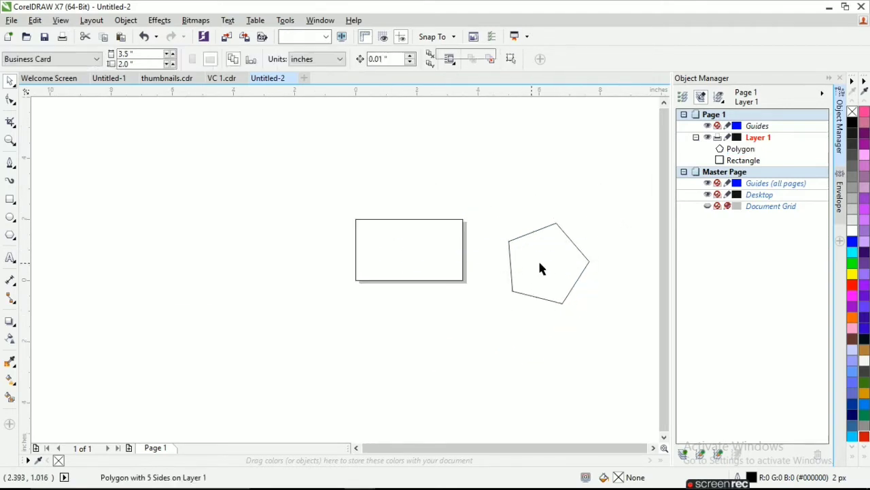
drag(509, 266, 364, 253)
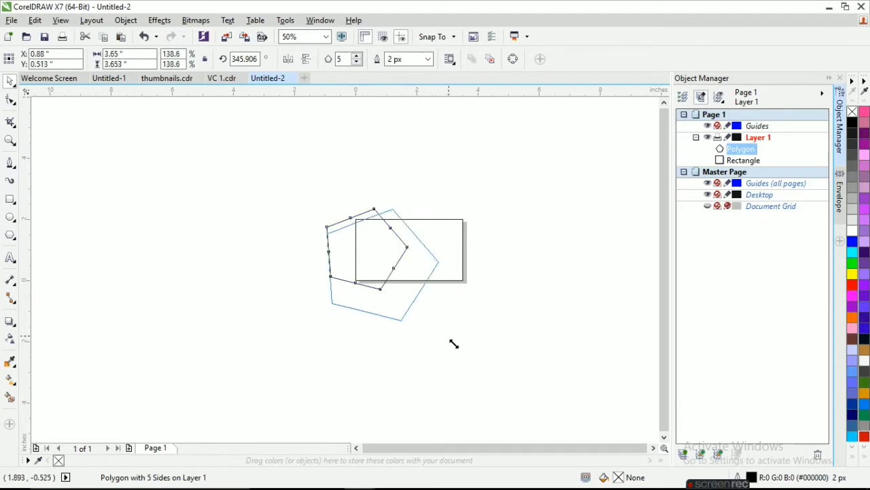
Step: Enlarge the pentagon to about 3.98 × 3.99 inches, settle it, and fill it black
drag(412, 295, 453, 340)
click(392, 307)
click(380, 310)
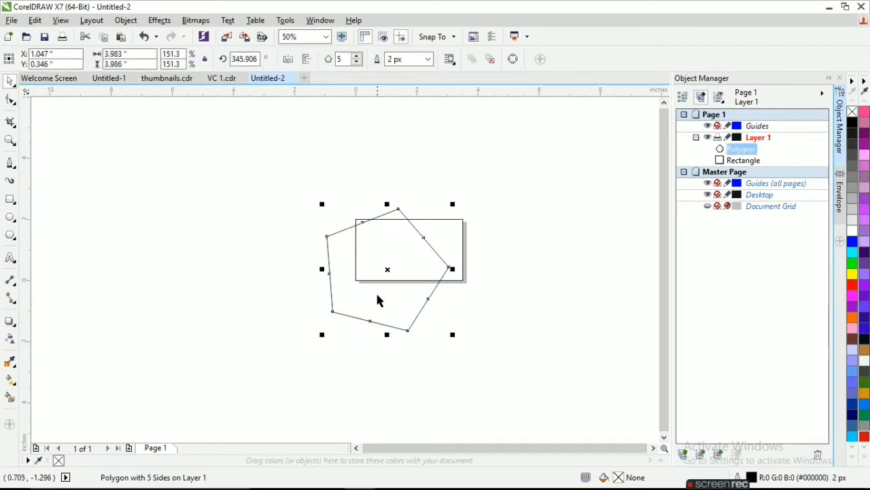
drag(389, 268, 368, 255)
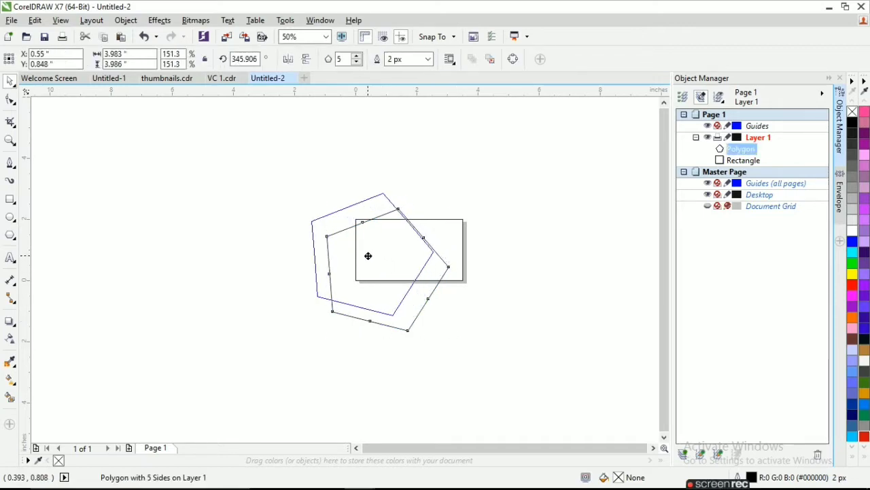
drag(368, 256, 368, 256)
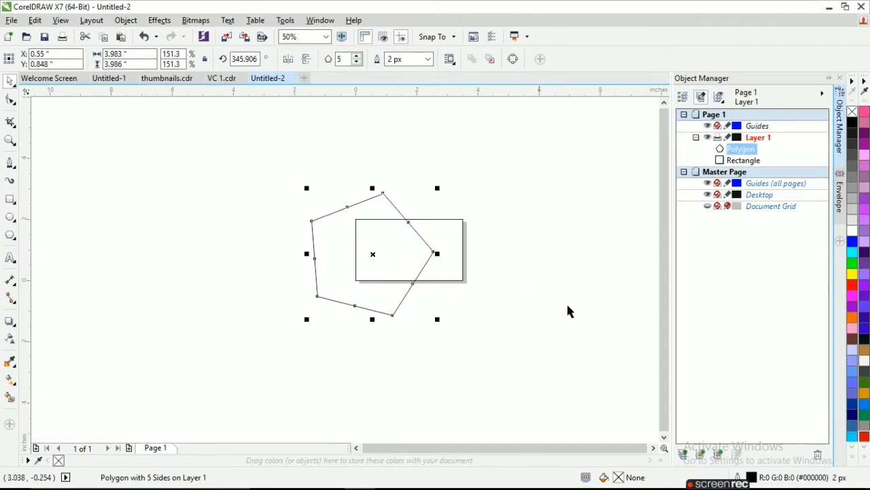
click(854, 124)
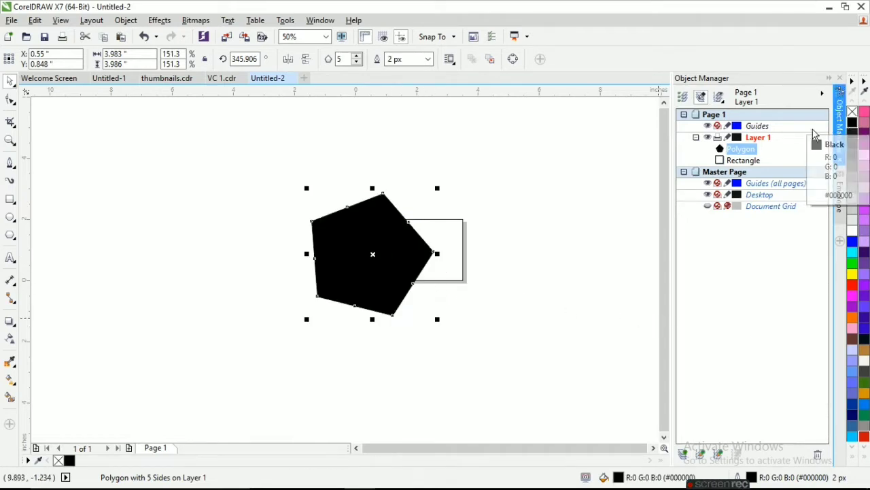
Step: Attempt a PowerClip Inside of the pentagon, dismissing the invalid-object warning
right_click(381, 204)
click(437, 166)
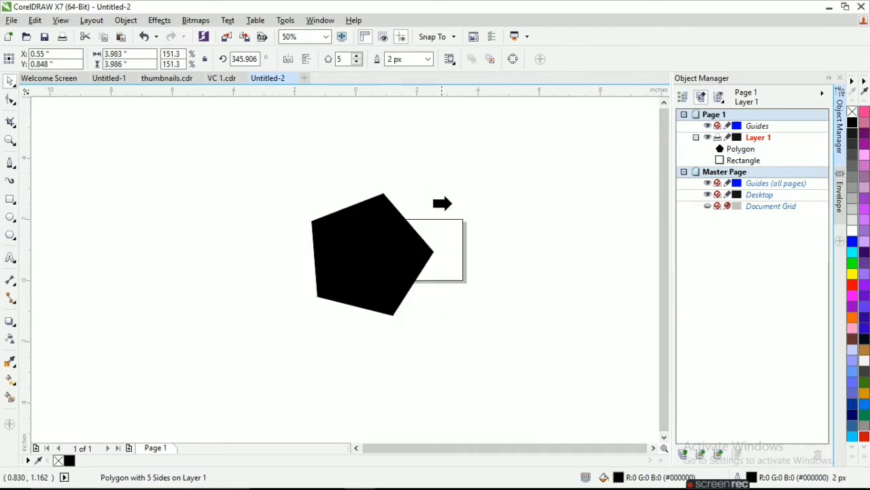
click(451, 202)
click(431, 270)
click(450, 277)
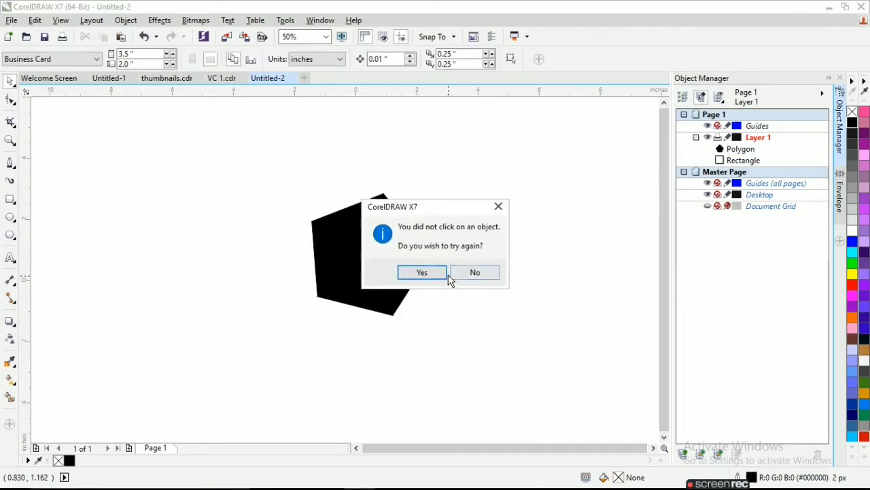
click(424, 245)
click(476, 270)
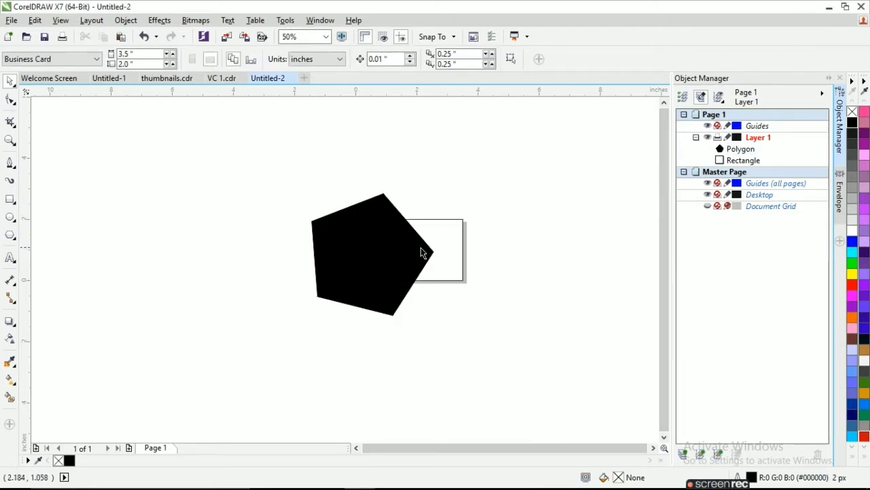
Step: Fill the card rectangle white
click(460, 240)
click(463, 225)
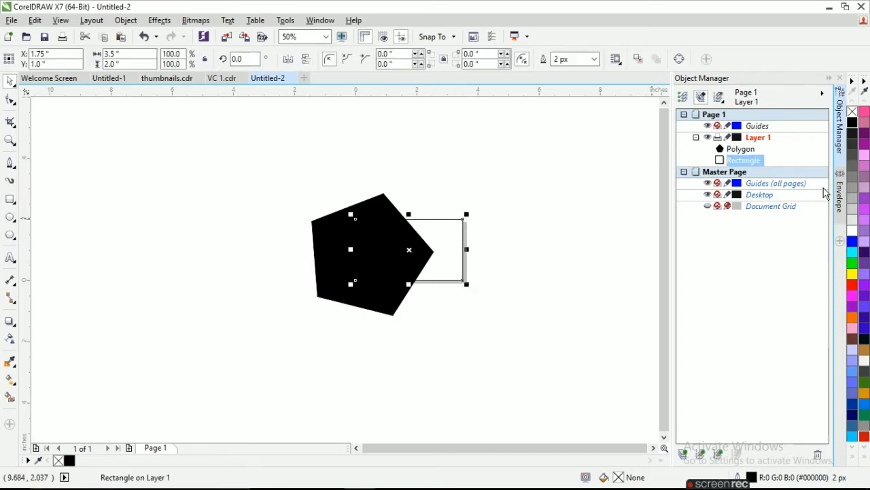
click(854, 233)
click(369, 291)
right_click(371, 291)
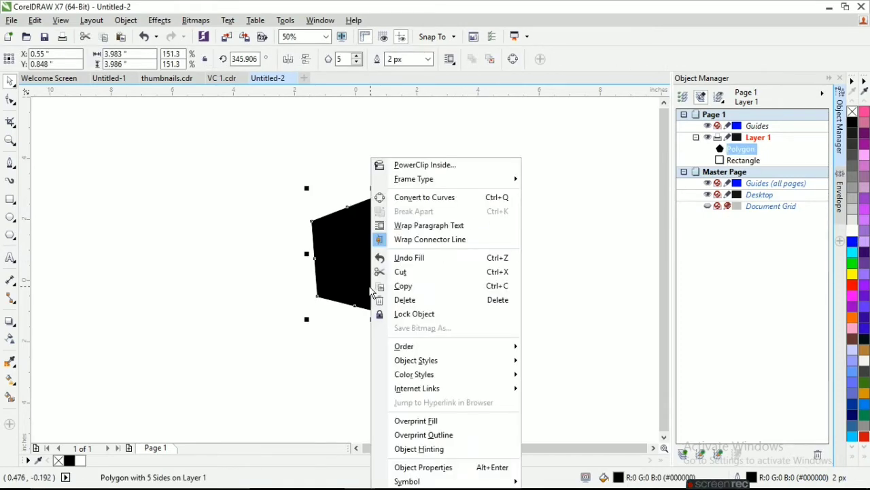
click(330, 266)
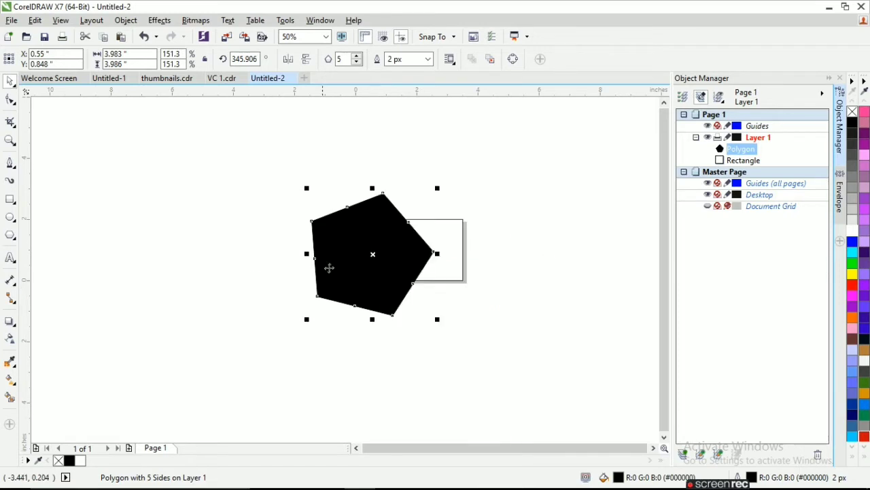
Step: Keep the pentagon pure black and choose PowerClip Inside for it again
click(854, 142)
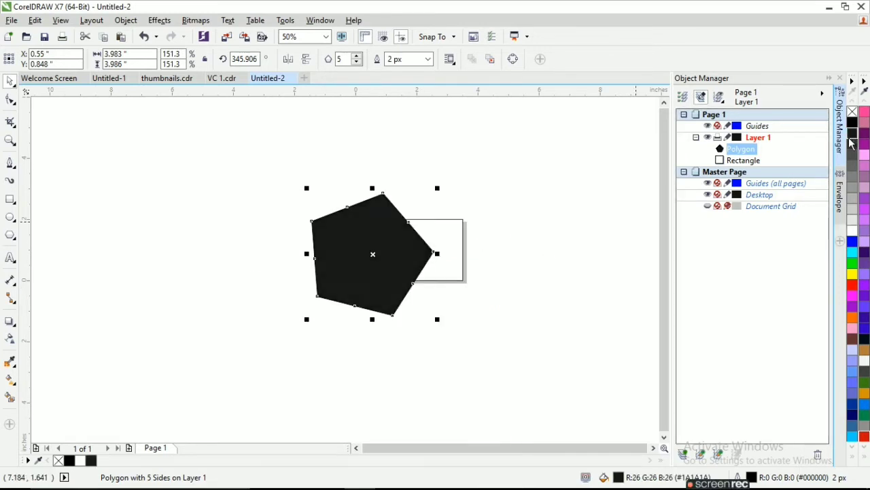
click(852, 123)
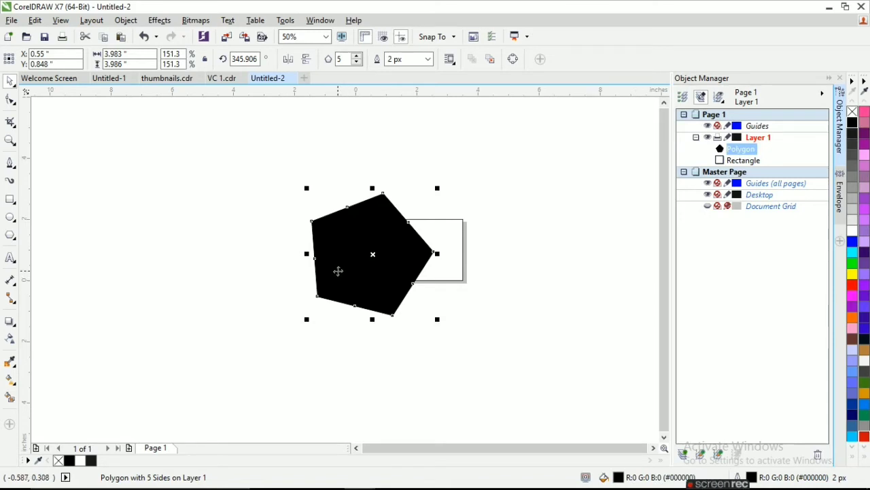
right_click(338, 270)
click(370, 165)
Step: Clip the pentagon inside the card rectangle and start rotating it in clip-edit mode
click(431, 231)
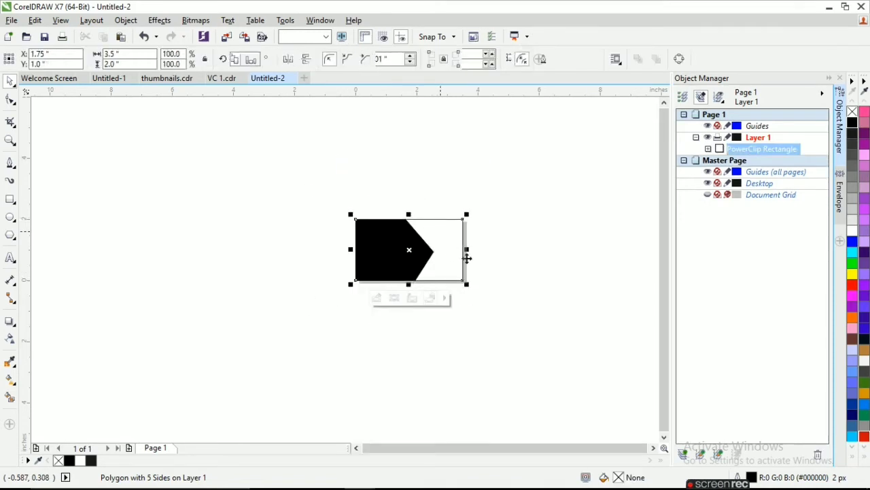
click(376, 298)
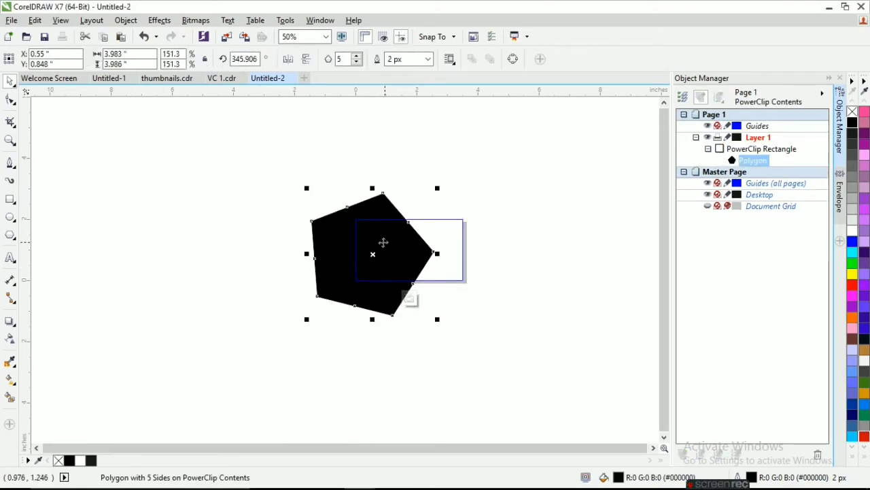
click(373, 255)
drag(437, 190, 437, 183)
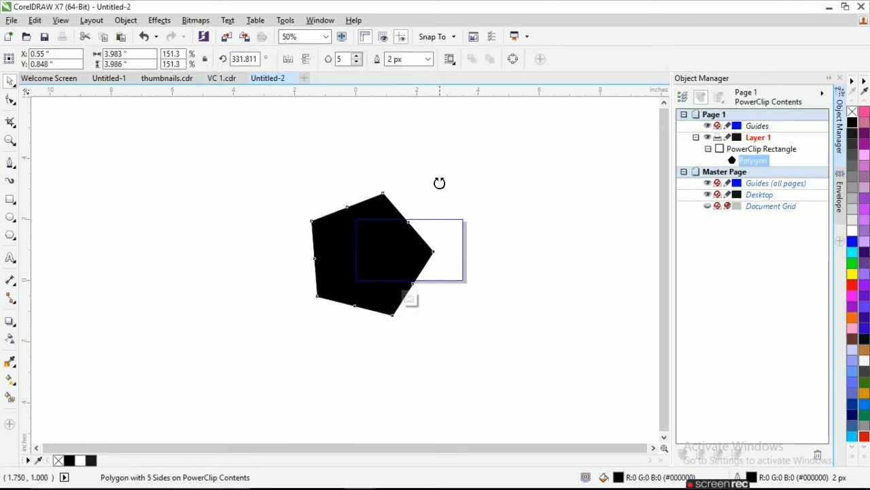
Step: Tilt the clipped pentagon to about 348°, stop editing, and draw a polygon below the card
click(433, 188)
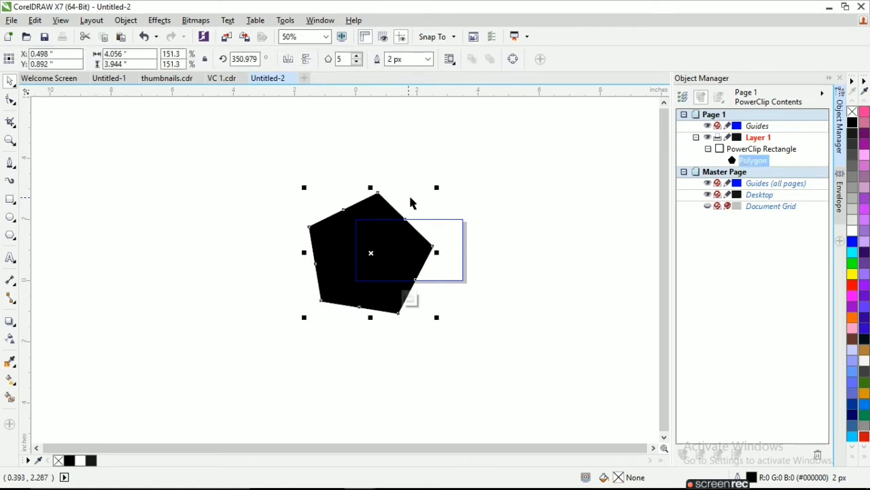
click(370, 257)
drag(437, 188, 439, 194)
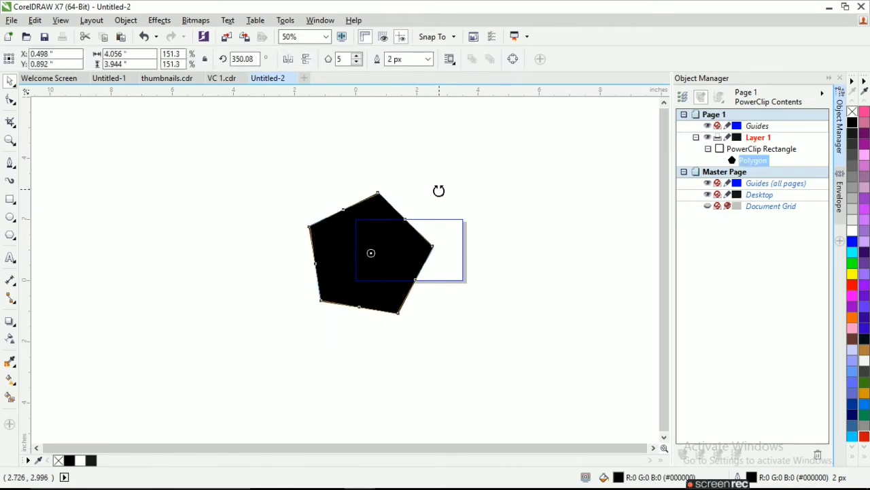
click(411, 300)
click(477, 295)
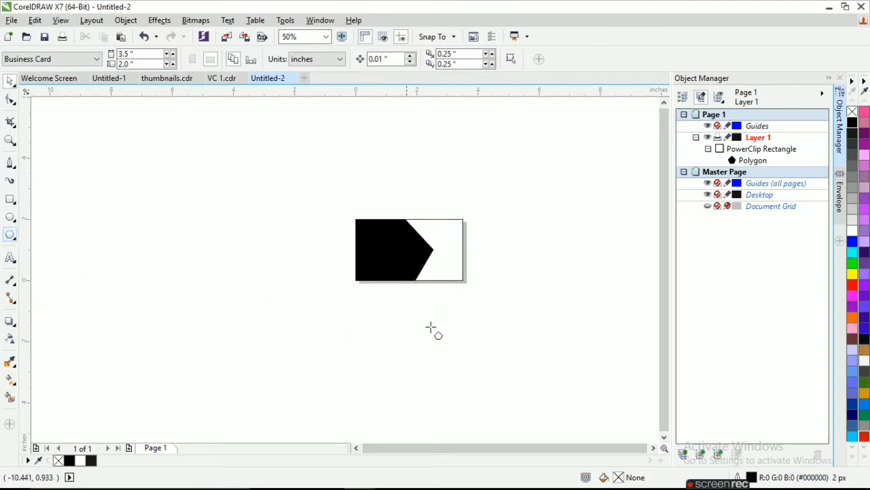
drag(431, 329, 491, 379)
Step: Make the new polygon a hexagon, place it right of the card, and re-enter clip editing
click(358, 56)
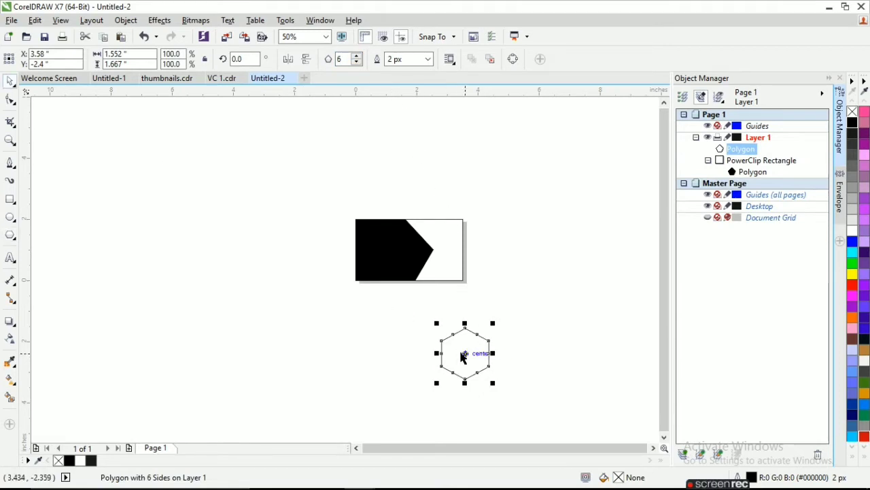
drag(466, 353, 500, 275)
click(417, 255)
scroll(417, 256, up, 2)
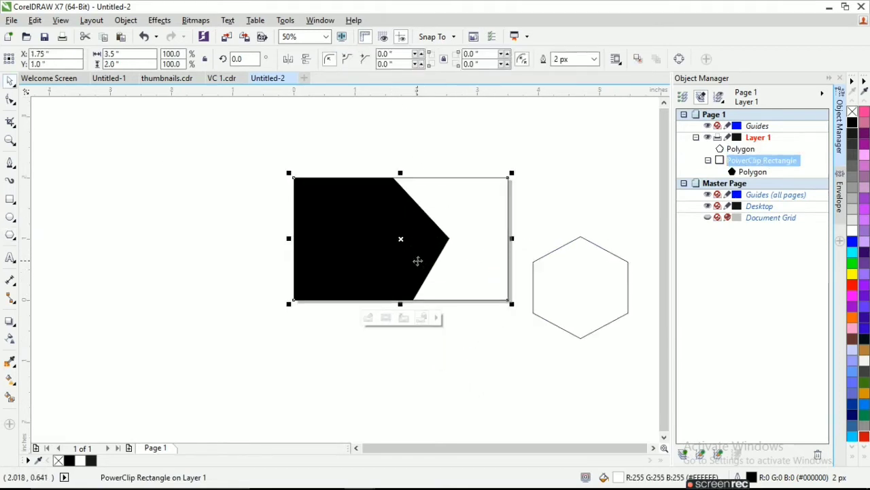
click(368, 315)
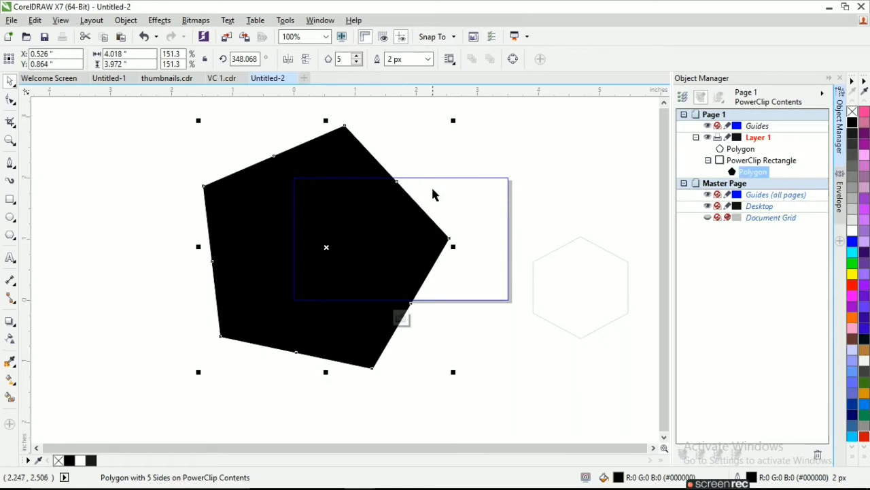
Step: Rotate the clipped pentagon to about 341.5°, nudge it down, and finish editing
click(333, 243)
drag(452, 122, 468, 143)
drag(367, 324, 366, 316)
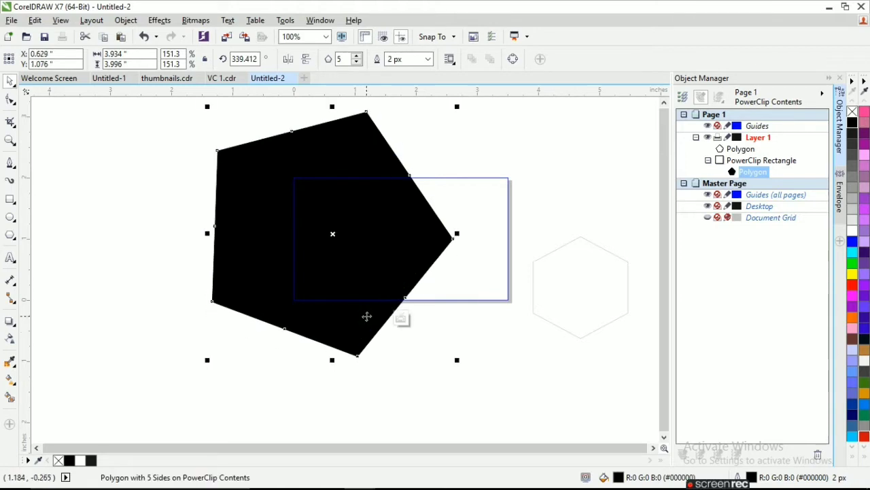
click(320, 316)
drag(454, 363, 462, 363)
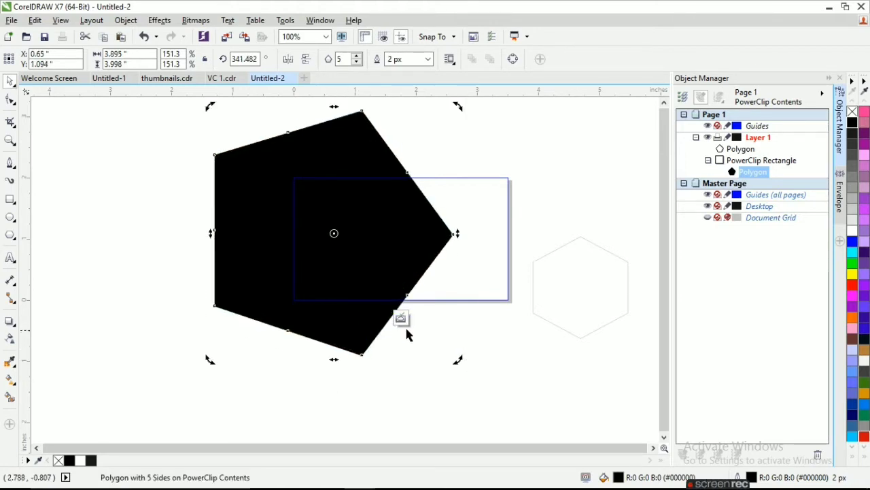
click(342, 332)
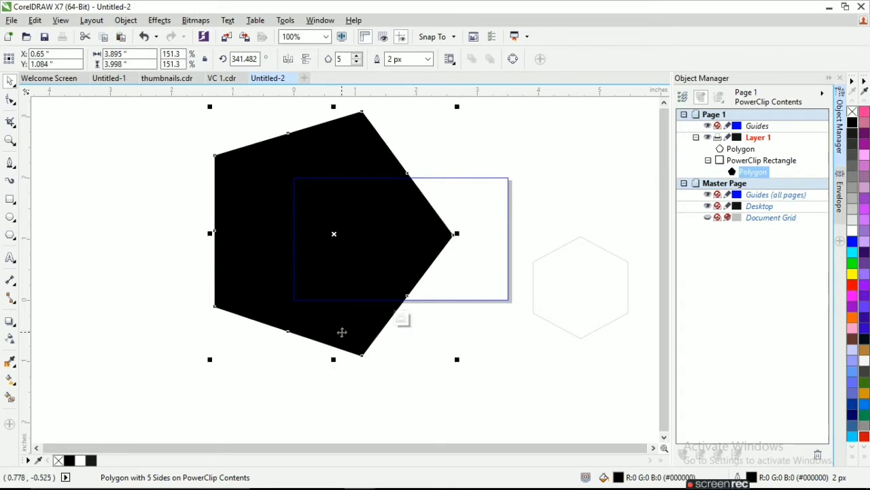
key(Down)
key(Down)
key(Down)
key(Down)
key(Down)
key(Down)
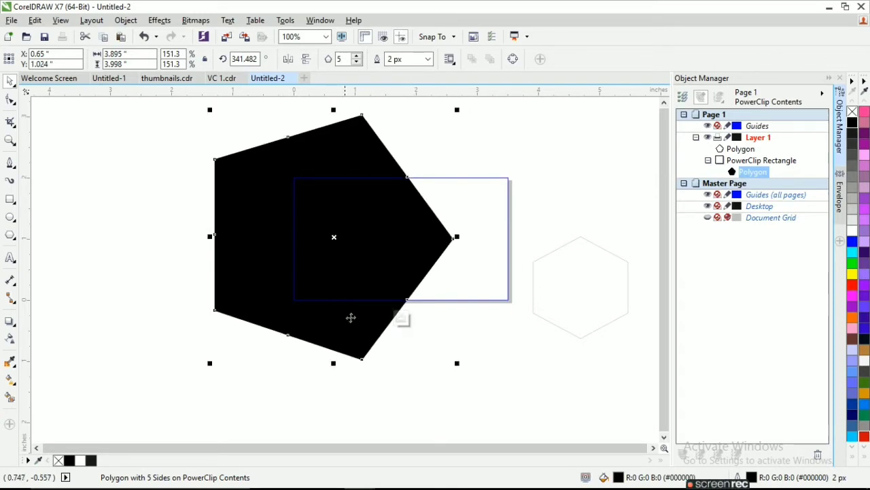
click(401, 319)
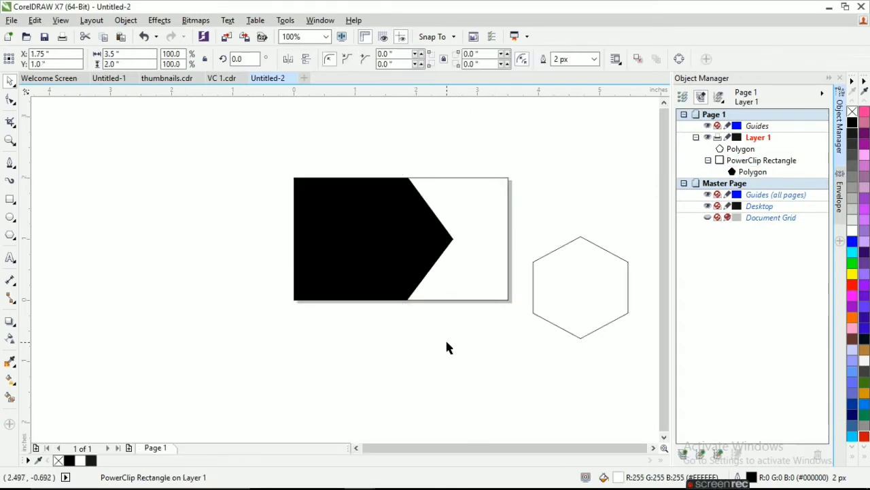
click(574, 257)
Step: Shrink the hexagon to 75% and move it onto the card's right side
drag(625, 339, 605, 317)
drag(575, 270, 487, 259)
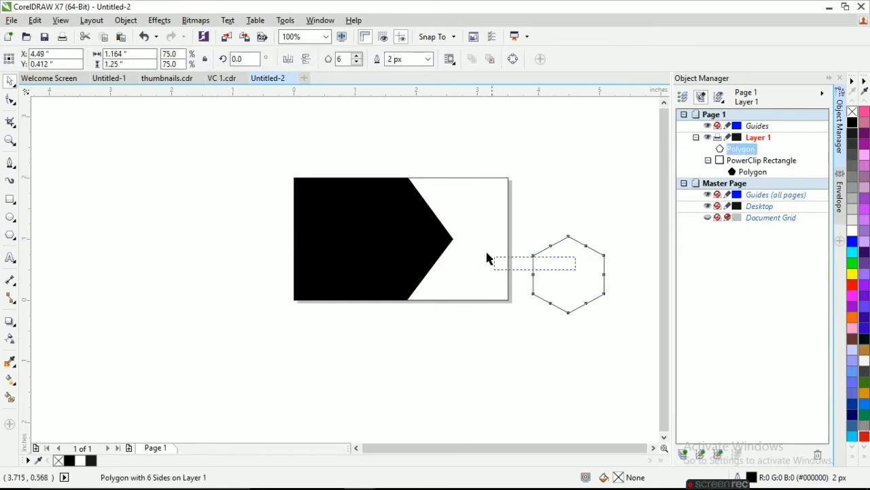
click(546, 296)
drag(568, 270, 446, 238)
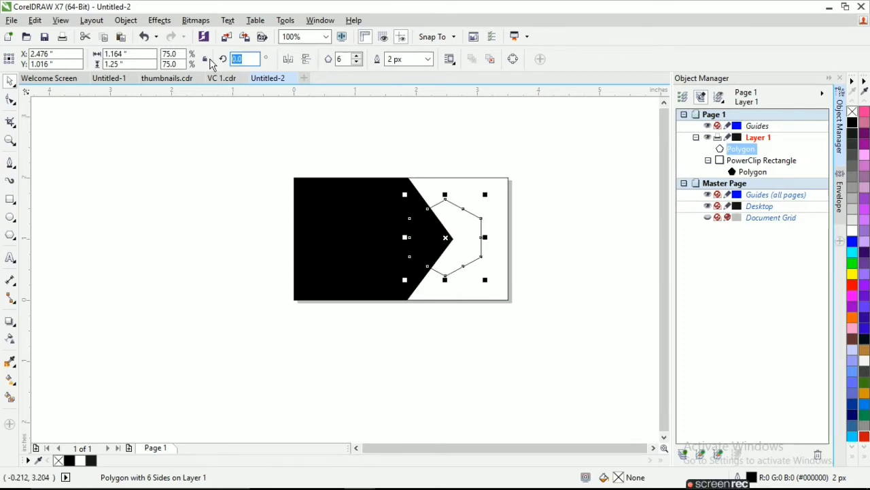
Step: Try hexagon rotation values of 90°, 45° and 180° in the property bar
text(90)
key(Return)
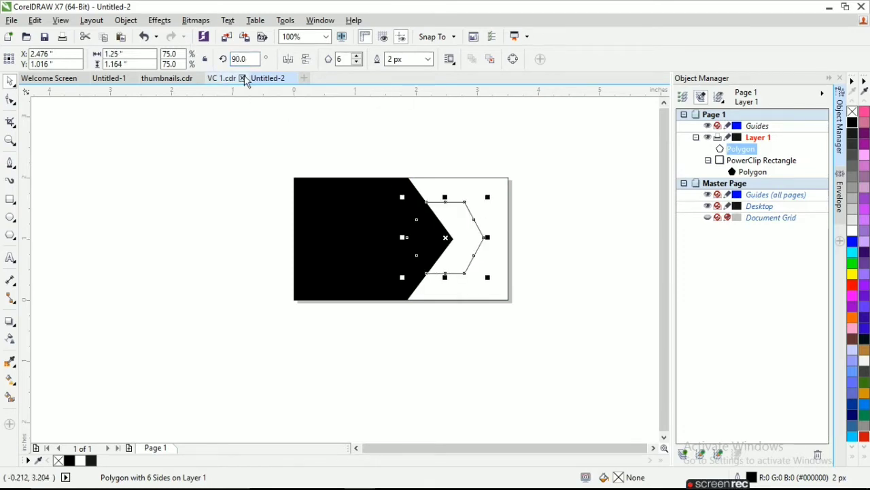
click(241, 60)
text(45)
key(Return)
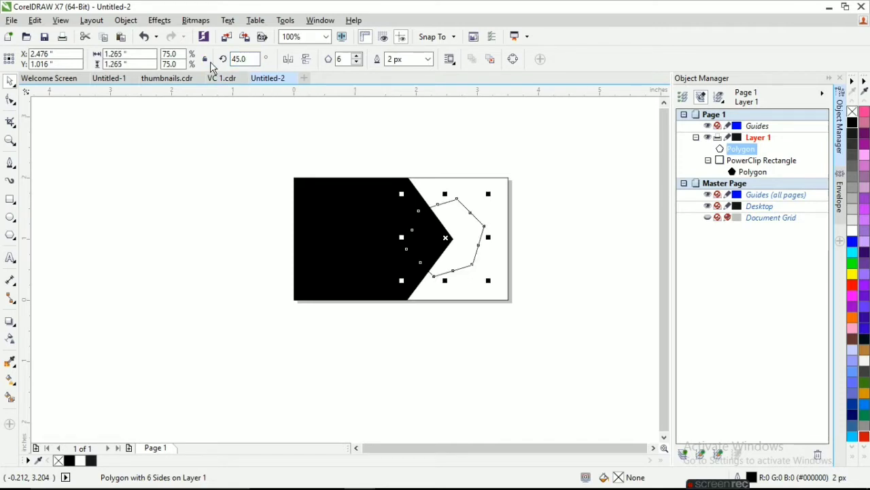
text(18)
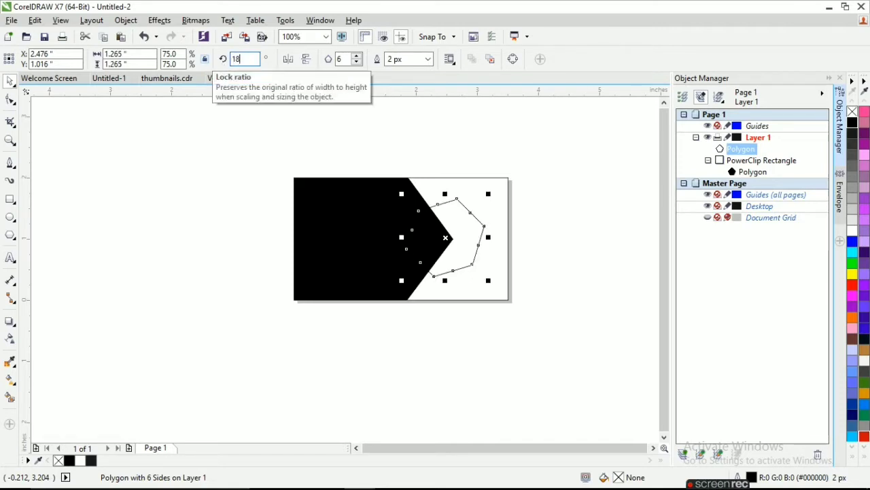
text(0.0)
key(Return)
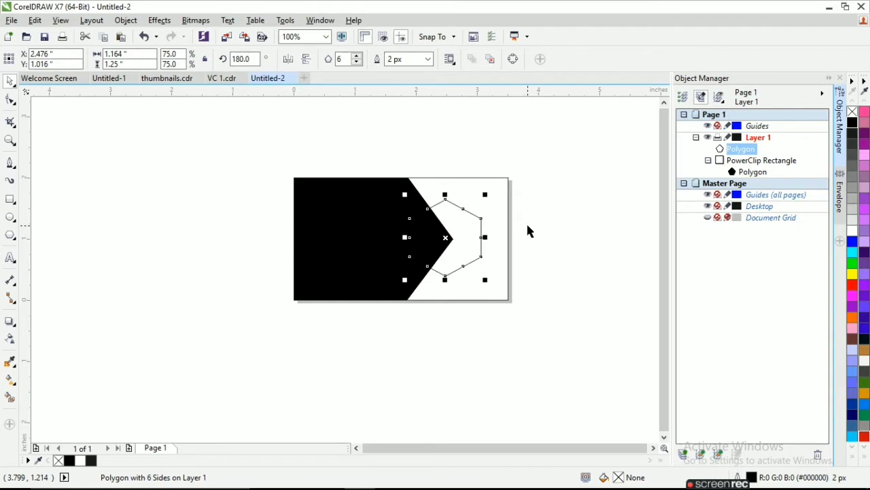
Step: Rotate the hexagon by its handles so a point faces right, and reposition it
click(445, 238)
mouse_move(485, 194)
mouse_down()
mouse_move(504, 235)
mouse_move(497, 288)
mouse_up()
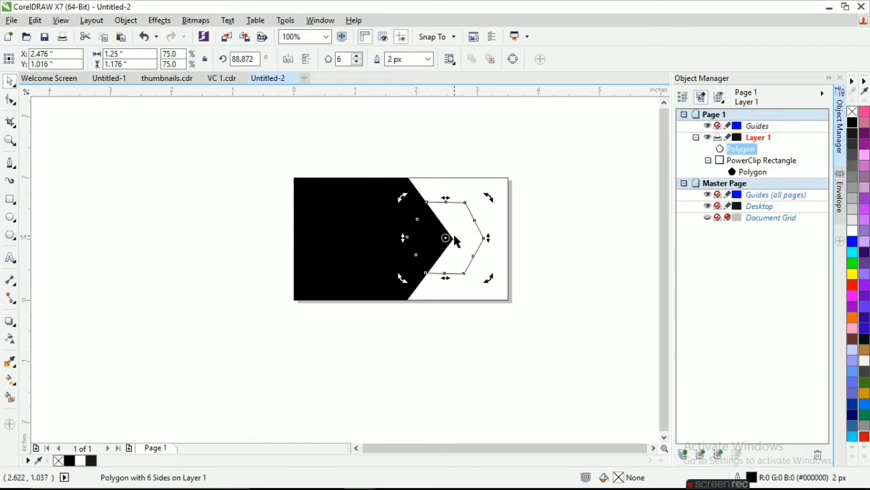
click(467, 242)
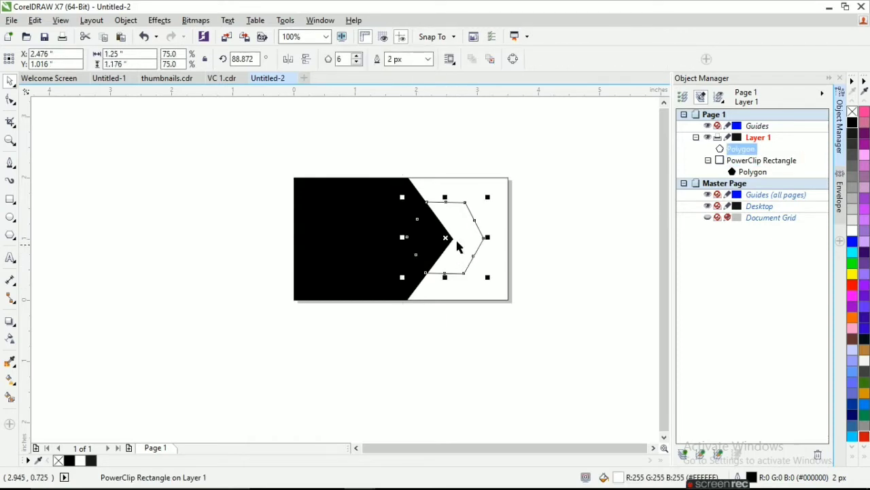
drag(443, 236, 437, 238)
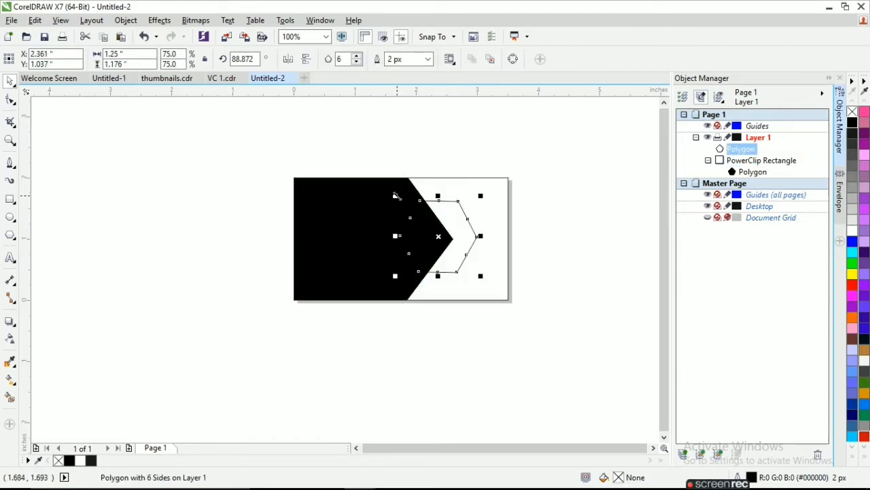
Step: Enlarge the hexagon to 107.9%, nudge it up, and fine-tune rotation to about 89.4°
drag(397, 195, 391, 190)
drag(391, 279, 383, 293)
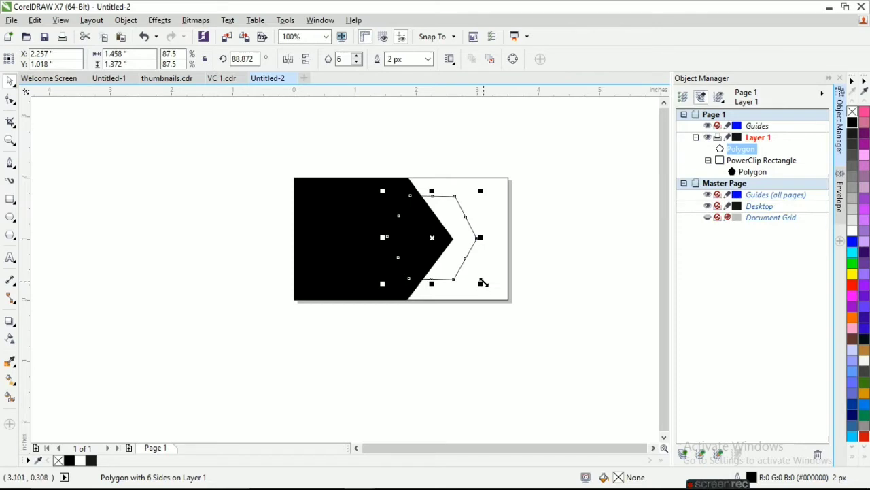
drag(482, 284, 493, 295)
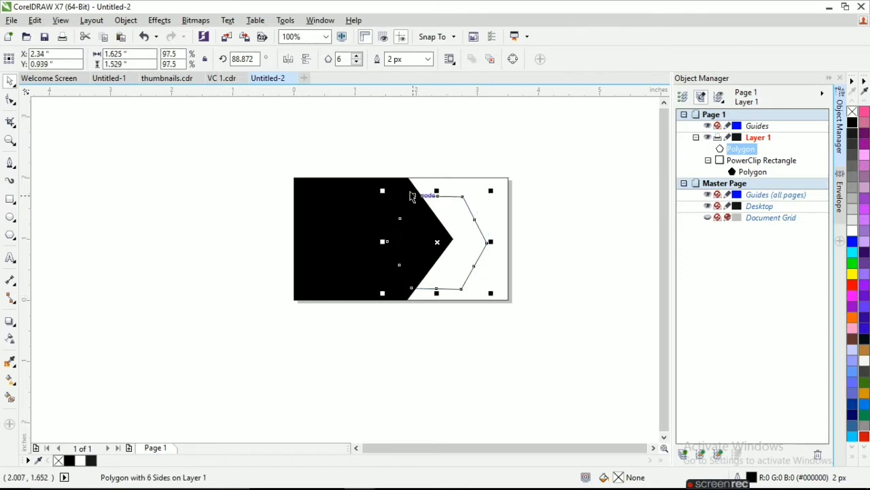
drag(378, 190, 372, 182)
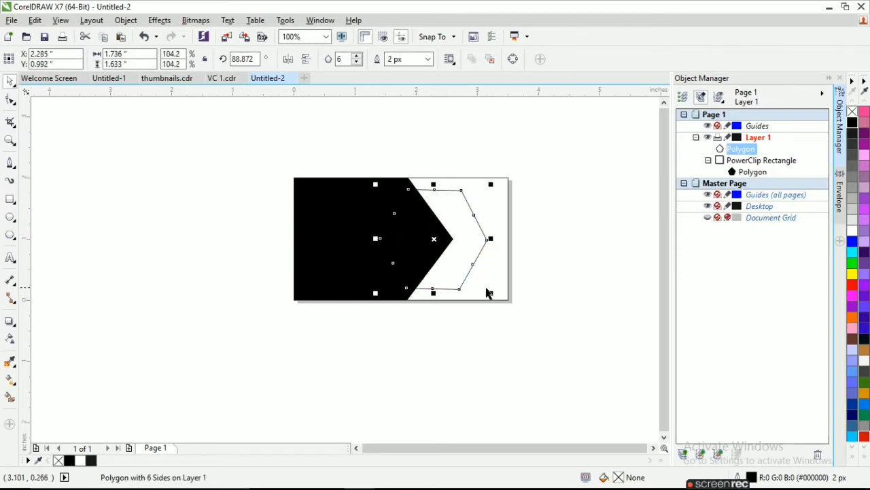
drag(493, 293, 496, 293)
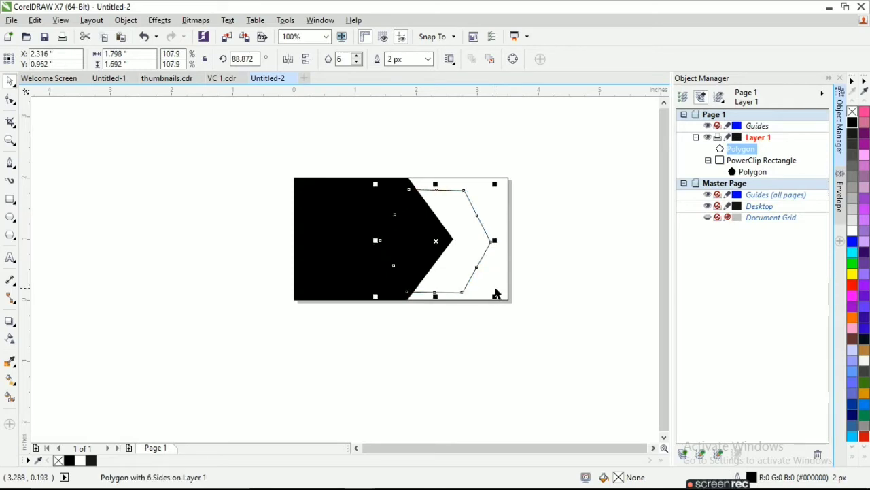
key(Up)
click(437, 239)
scroll(503, 183, up, 2)
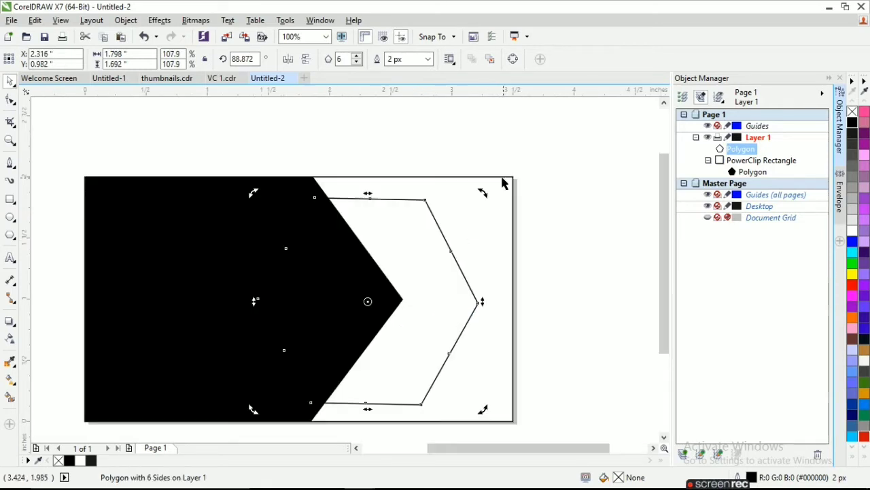
drag(483, 196, 483, 192)
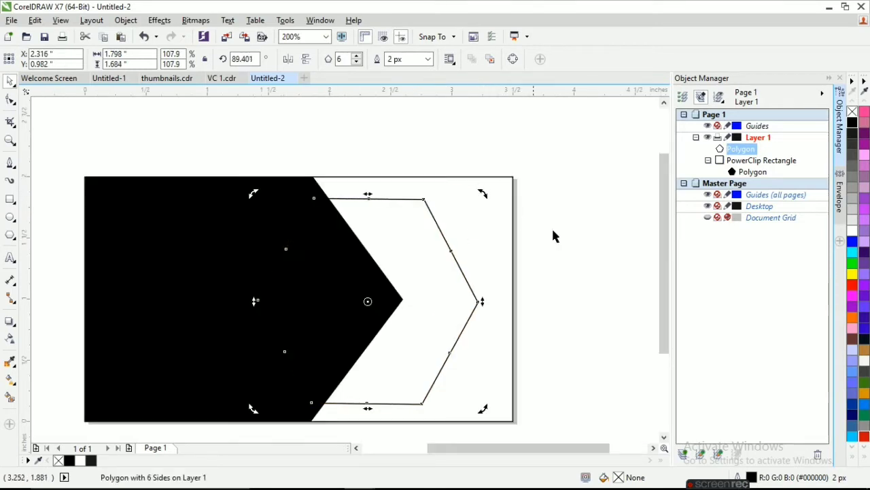
Step: Fill the hexagon black and give it a black drop shadow preset offset left
click(852, 124)
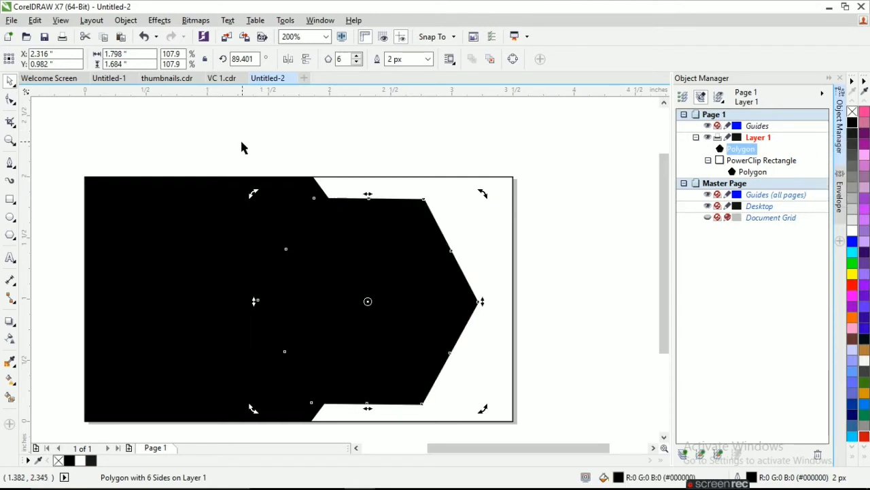
click(10, 320)
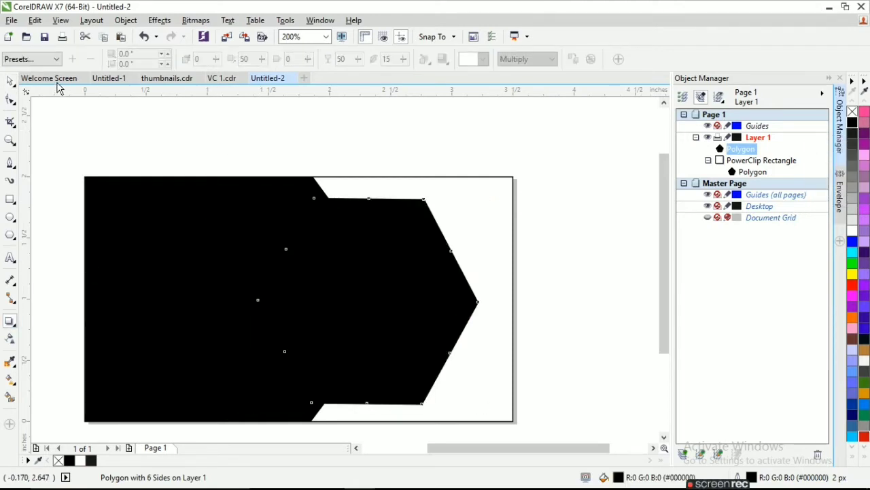
click(52, 61)
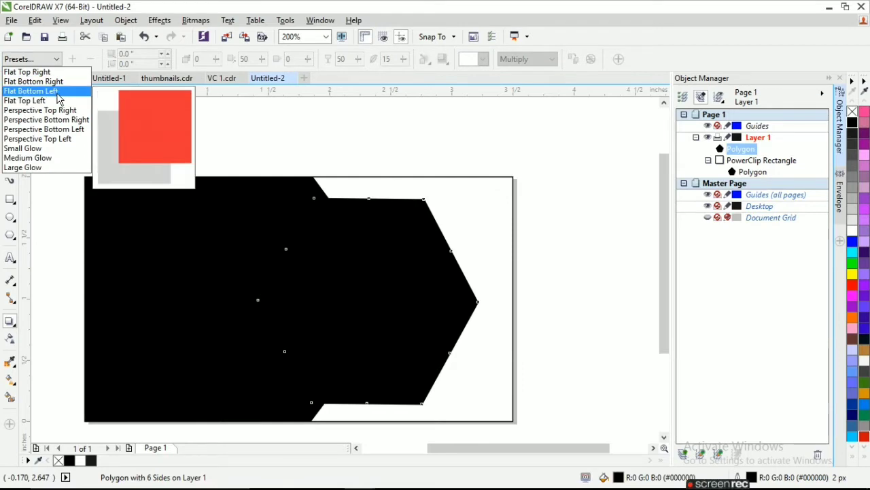
click(27, 71)
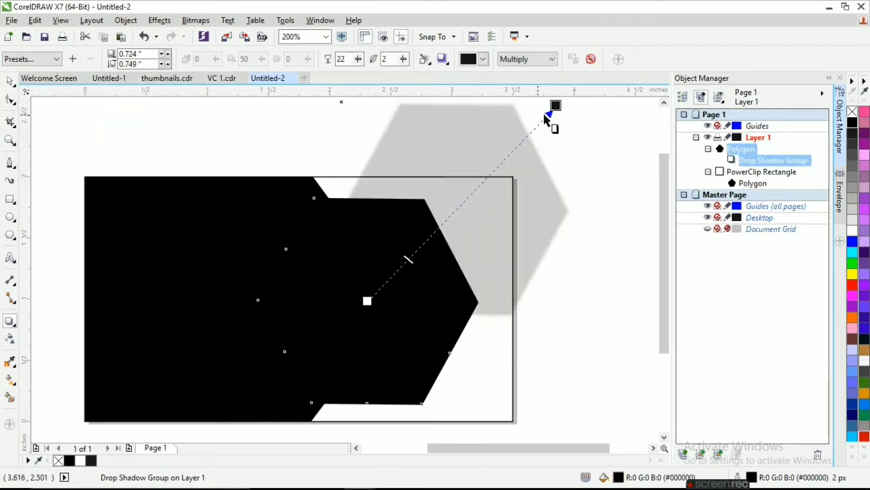
mouse_move(553, 112)
mouse_down()
mouse_move(402, 193)
mouse_move(219, 266)
mouse_up()
click(482, 59)
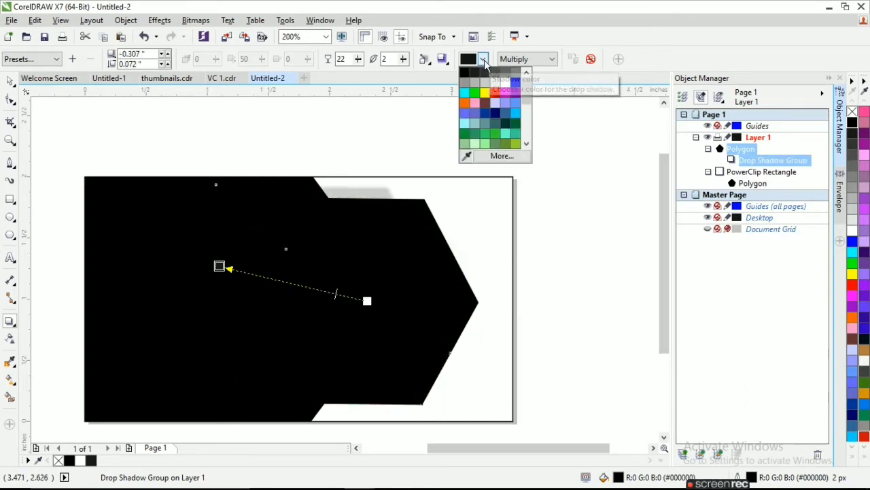
click(475, 70)
Step: Change the hexagon's fill to dark grey #1A1A1A
key(space)
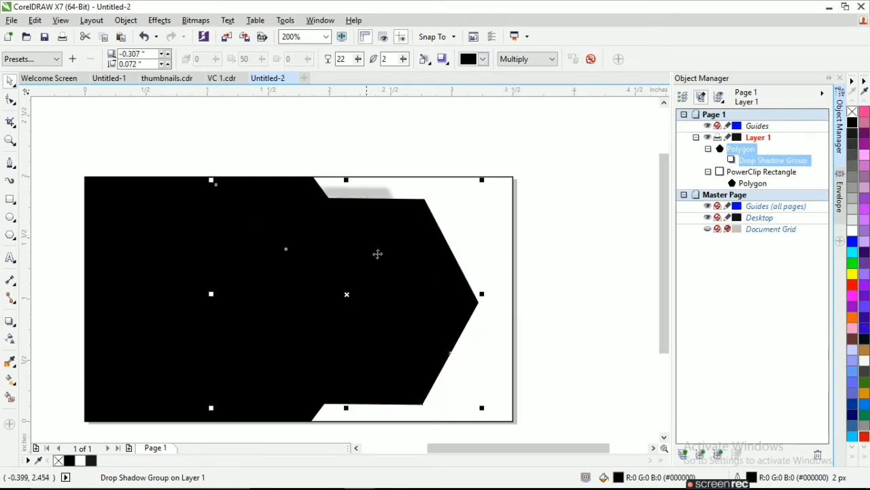
click(852, 135)
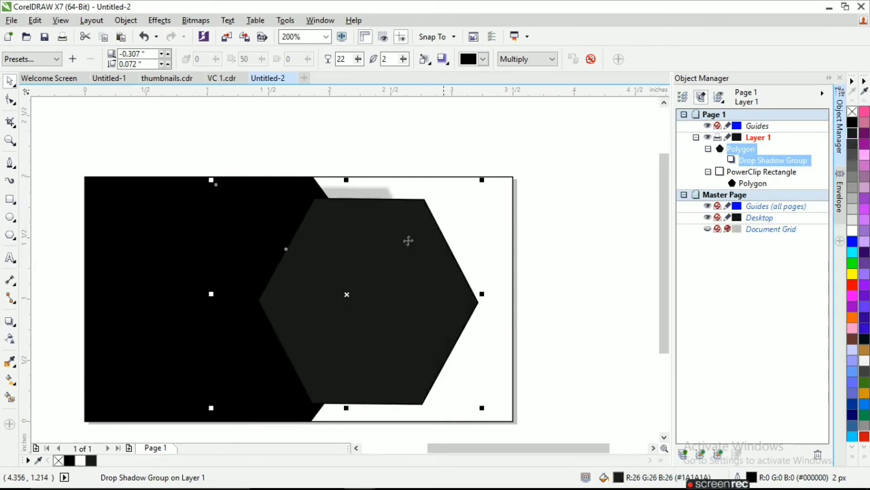
click(140, 258)
scroll(250, 272, down, 2)
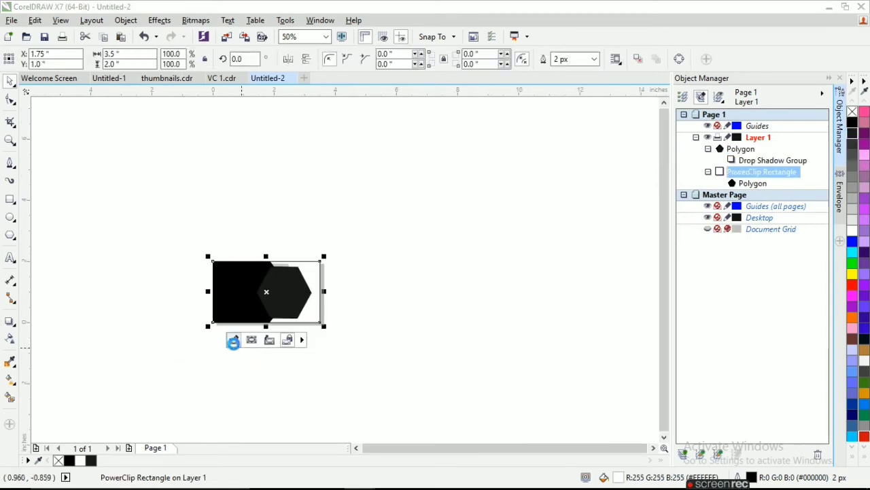
Step: Recolour the clipped pentagon dark grey #1A1A1A, finish clip editing, and select the hexagon's shadow
click(231, 340)
click(211, 317)
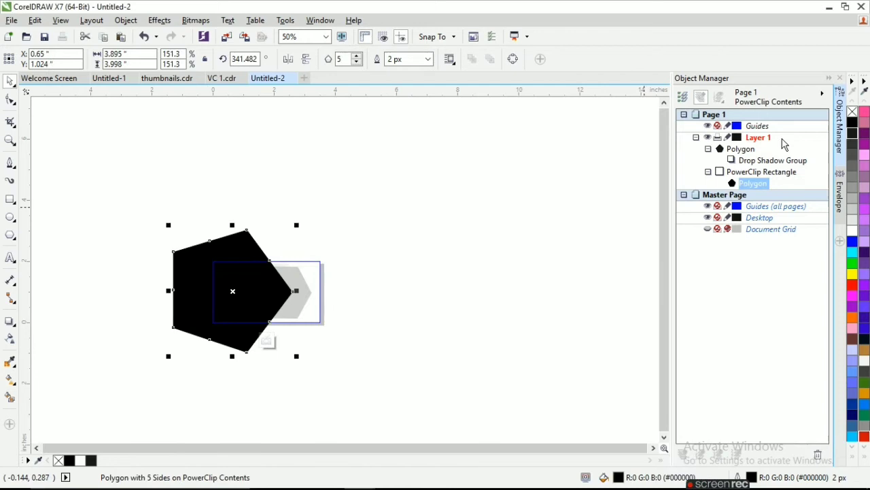
click(852, 134)
click(275, 348)
click(304, 330)
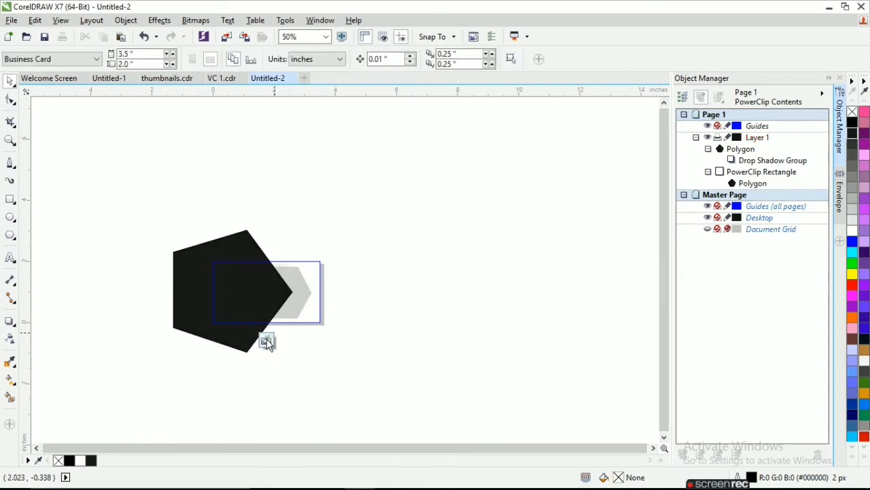
click(266, 342)
click(286, 305)
scroll(277, 304, up, 1)
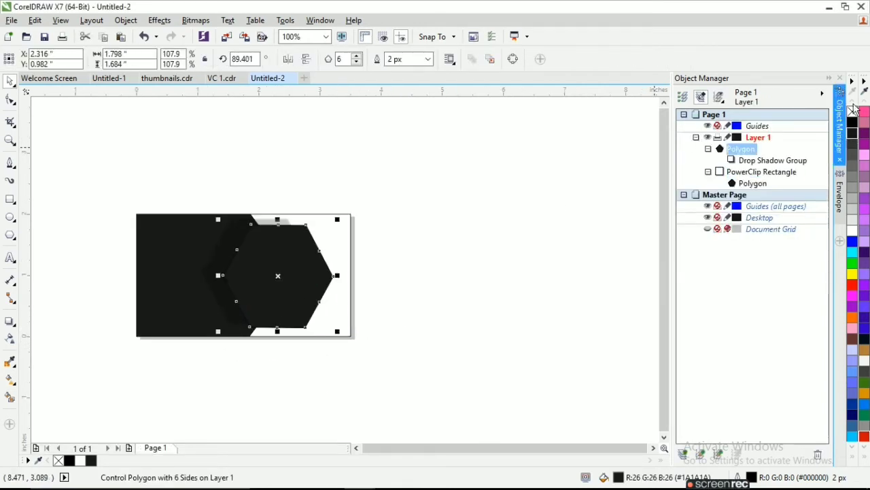
click(224, 252)
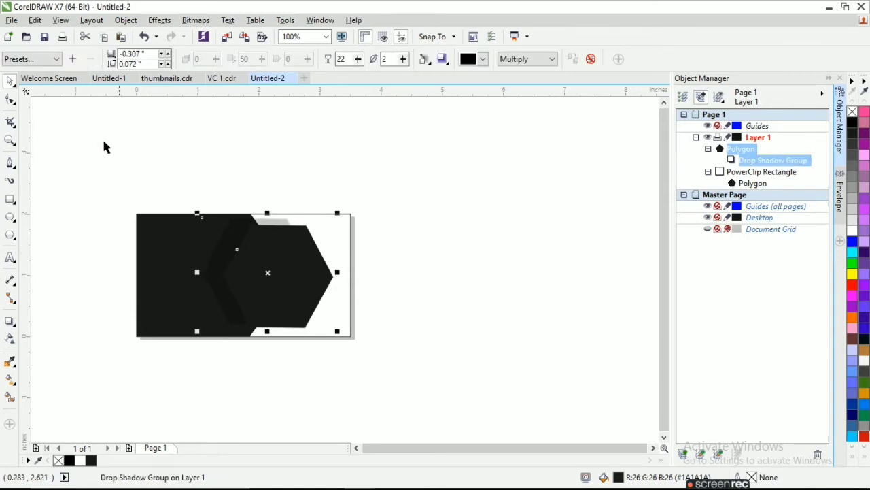
Step: Point the hexagon's shadow straight left with feathering 10 and a slightly shorter offset
click(9, 321)
scroll(201, 266, up, 1)
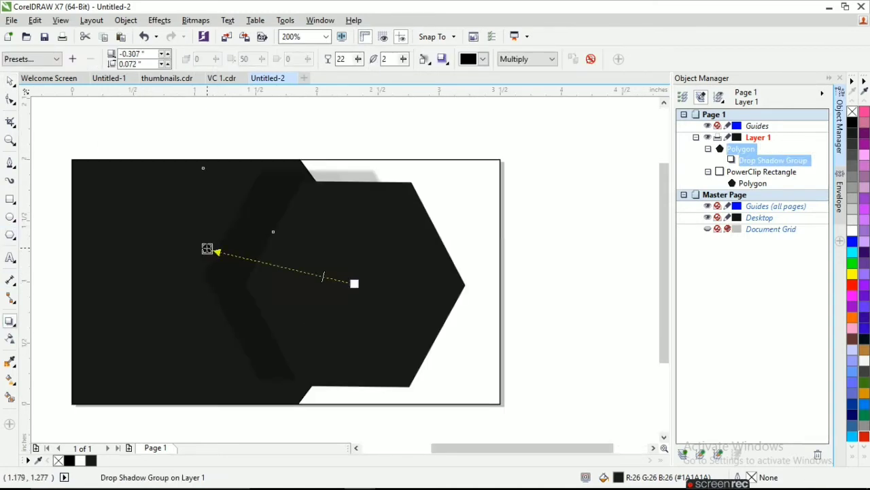
mouse_move(208, 249)
mouse_down()
mouse_move(202, 274)
mouse_move(220, 283)
mouse_up()
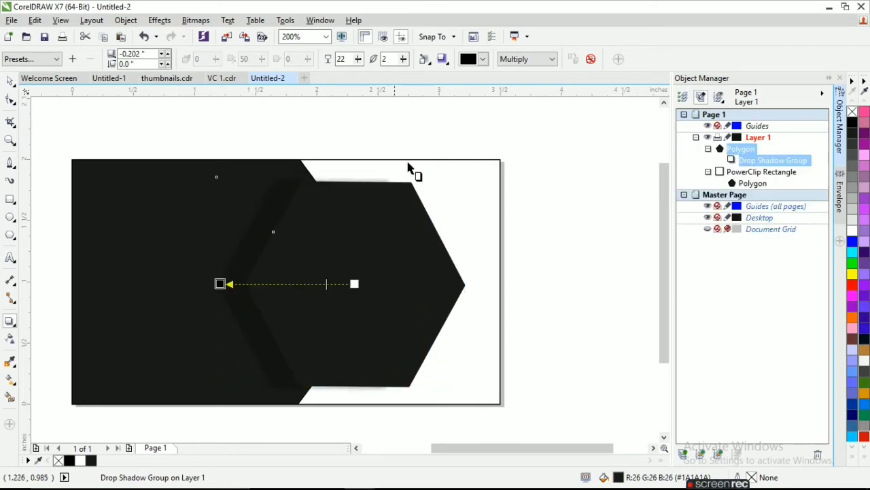
double_click(386, 60)
text(1)
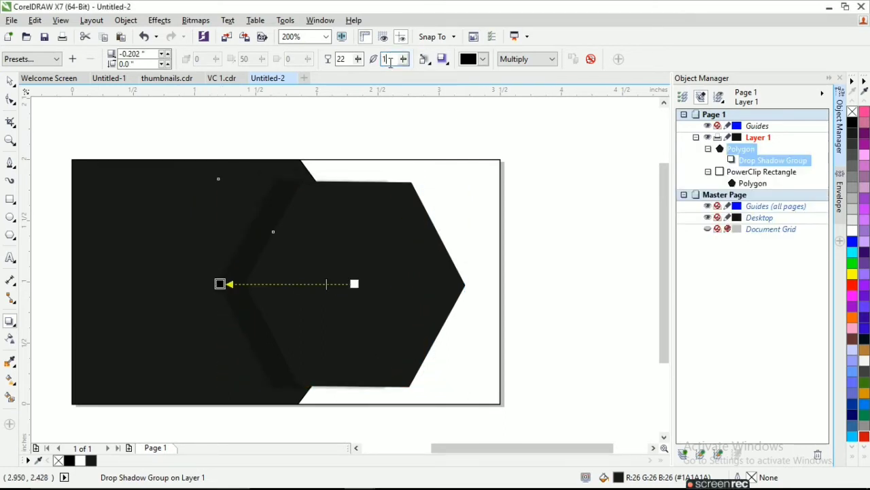
text(0)
key(Return)
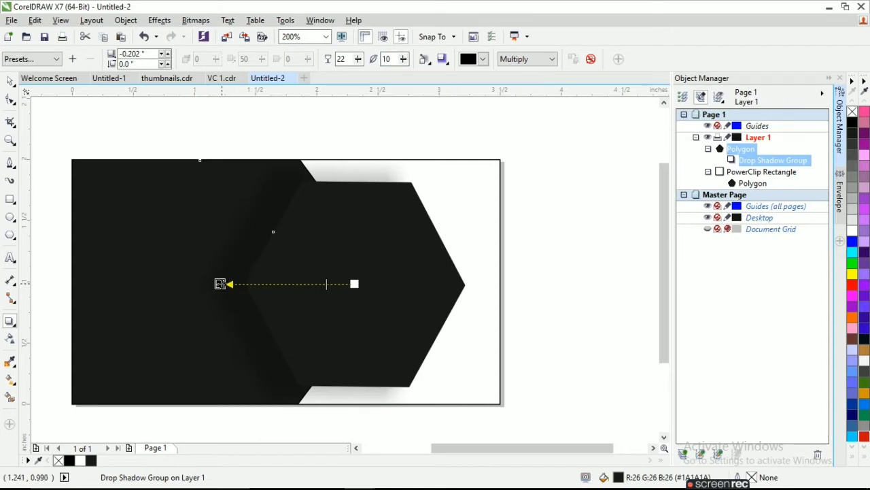
drag(220, 283, 227, 282)
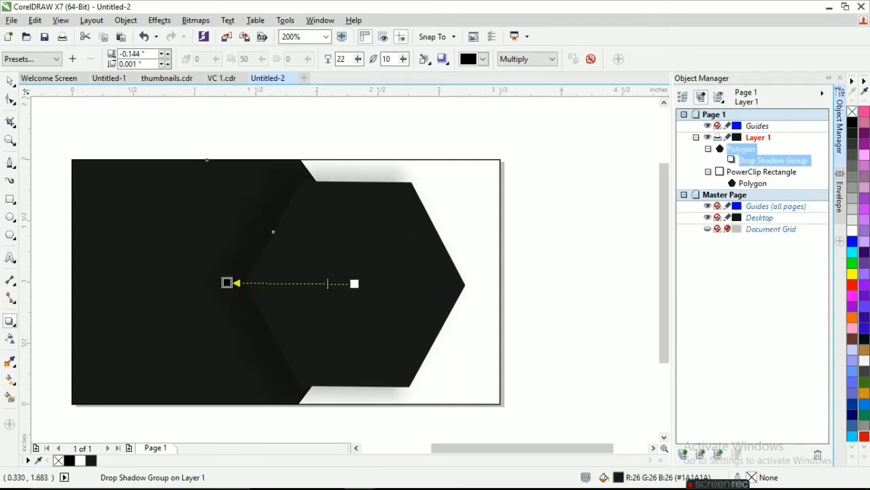
click(11, 81)
Step: Fill the card background 20% Black (#CCCCCC) and remove its outline
click(493, 173)
click(854, 219)
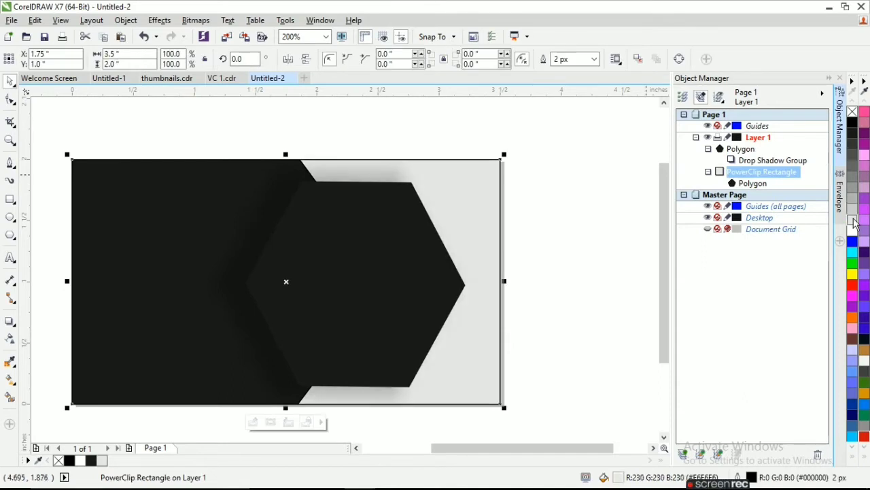
click(854, 213)
right_click(852, 111)
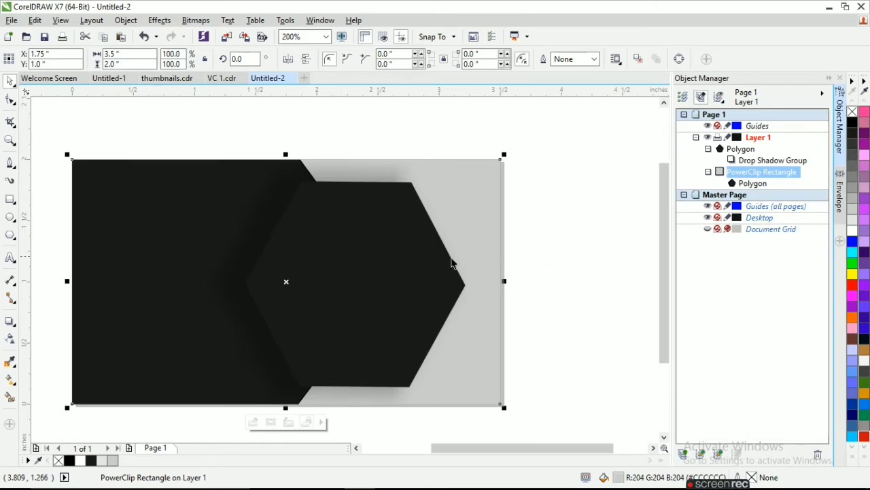
scroll(398, 267, down, 2)
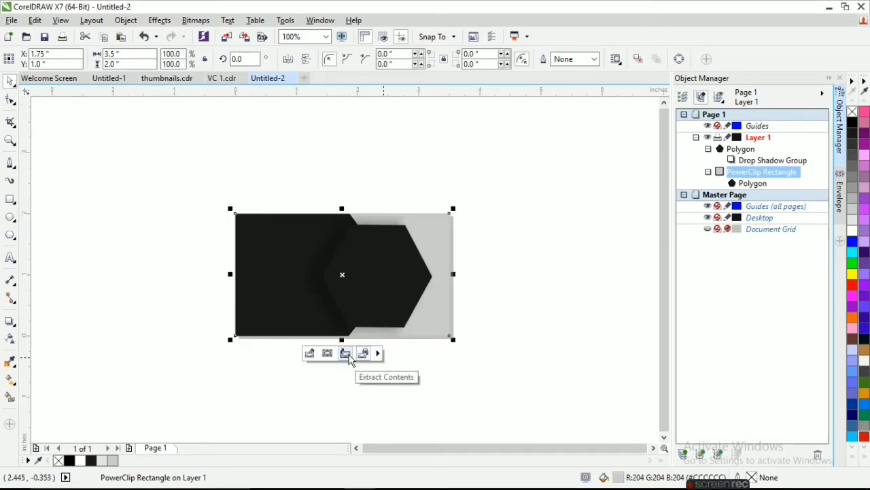
Step: Copy the whole card onto a new Page 2 and rotate the copy 180°
drag(487, 356, 141, 190)
right_click(290, 255)
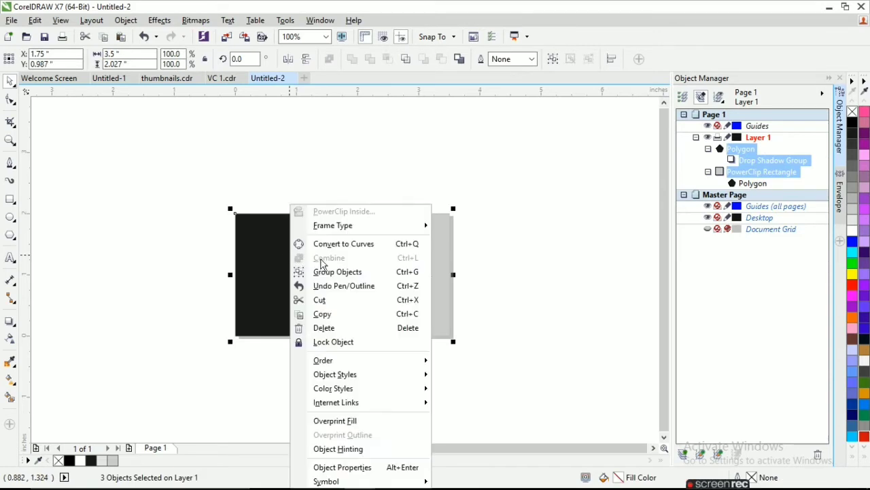
click(338, 313)
click(129, 448)
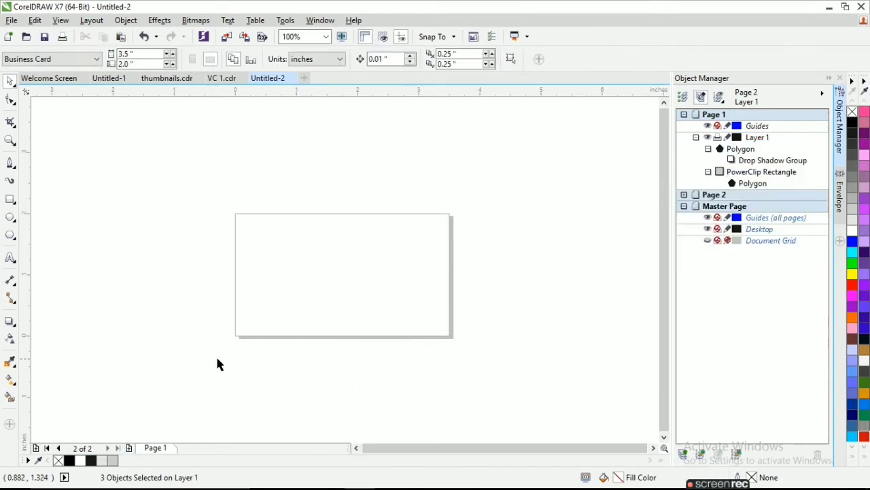
key(ctrl+v)
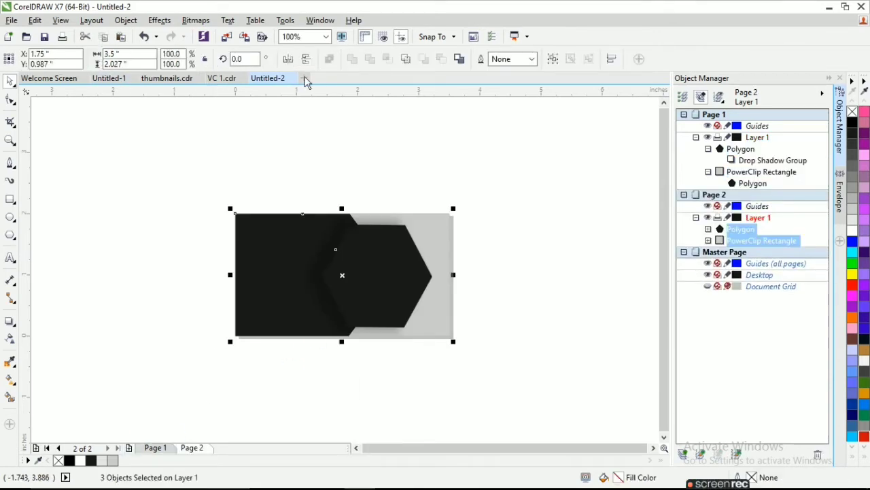
click(306, 59)
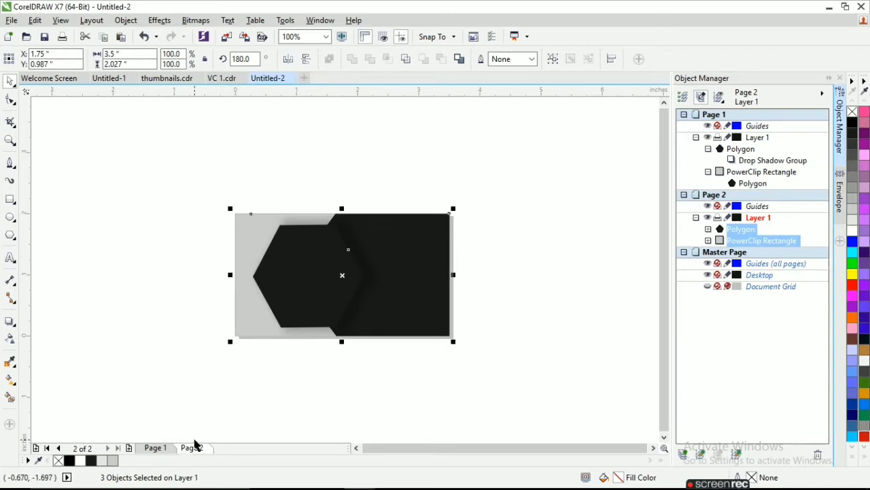
Step: Return to Page 1, then select the logo group in Untitled-1
click(156, 448)
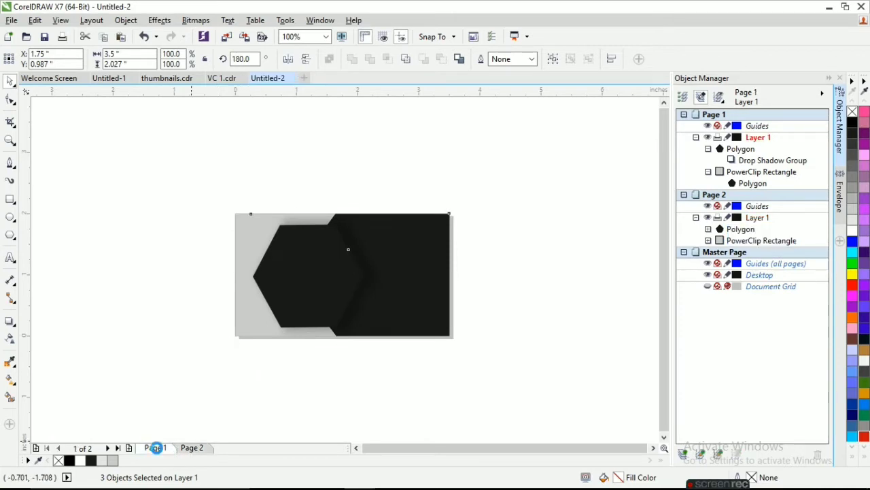
click(109, 79)
click(364, 162)
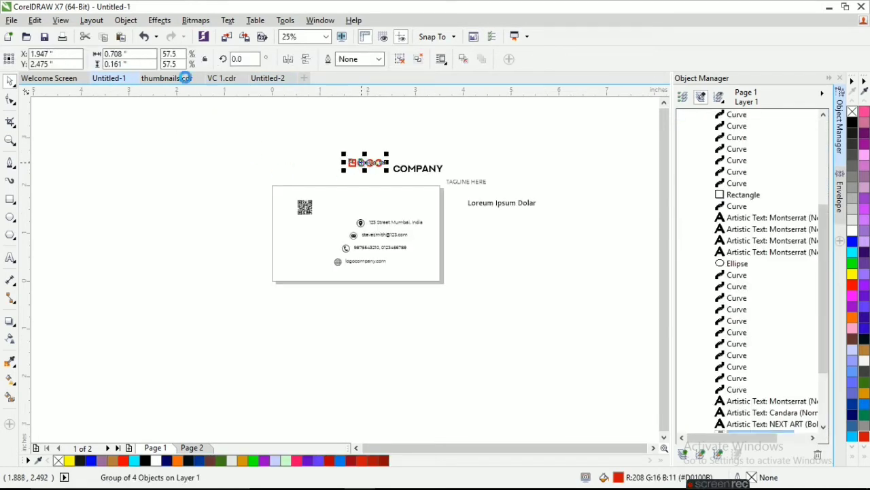
Step: Paste the logo into Untitled-2, centre it on the hexagon and make it white
click(256, 80)
key(ctrl+v)
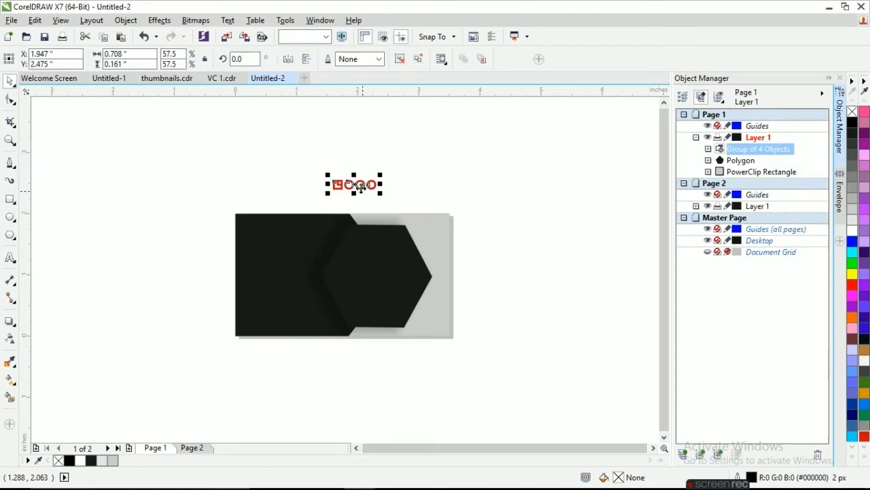
drag(350, 181, 376, 270)
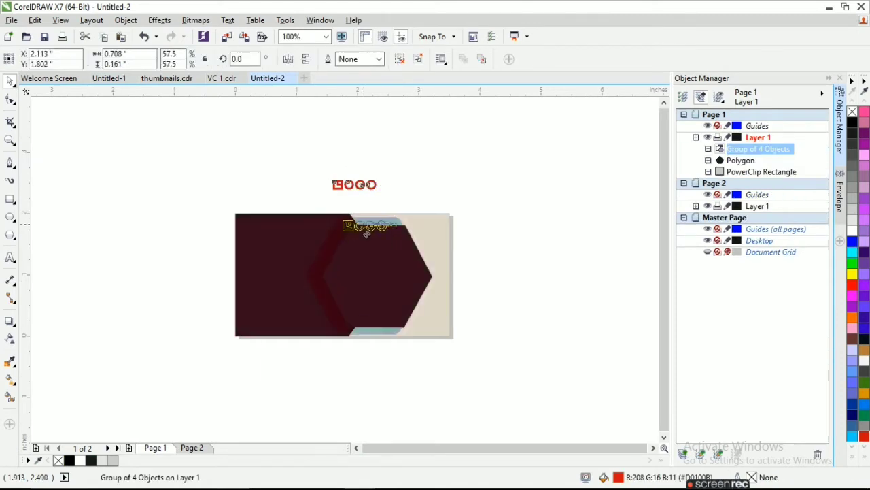
click(855, 220)
scroll(378, 276, up, 1)
scroll(370, 265, up, 1)
scroll(542, 305, down, 1)
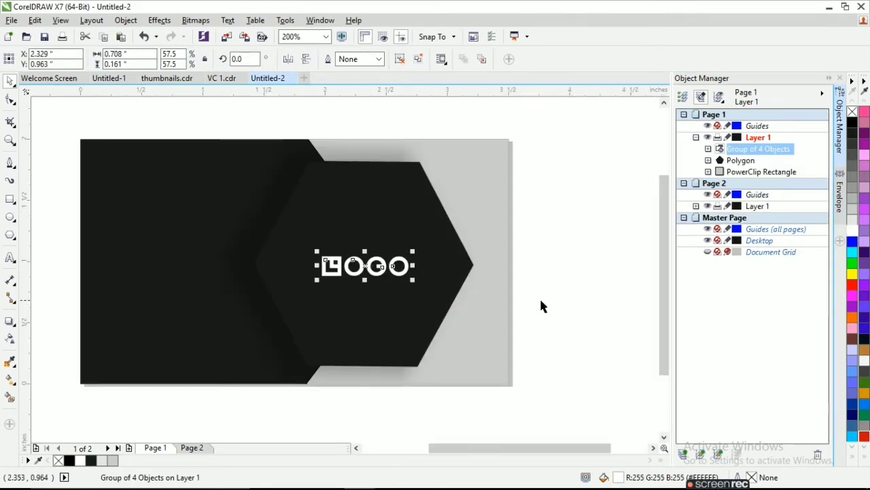
Step: Copy COMPANY and TAGLINE HERE from Untitled-1 and place them below the logo
click(119, 80)
click(417, 168)
shift+click(459, 182)
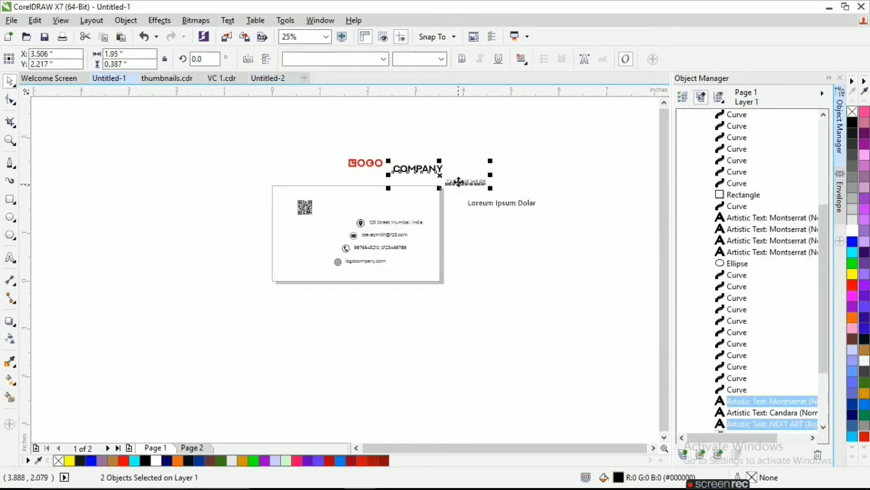
click(265, 79)
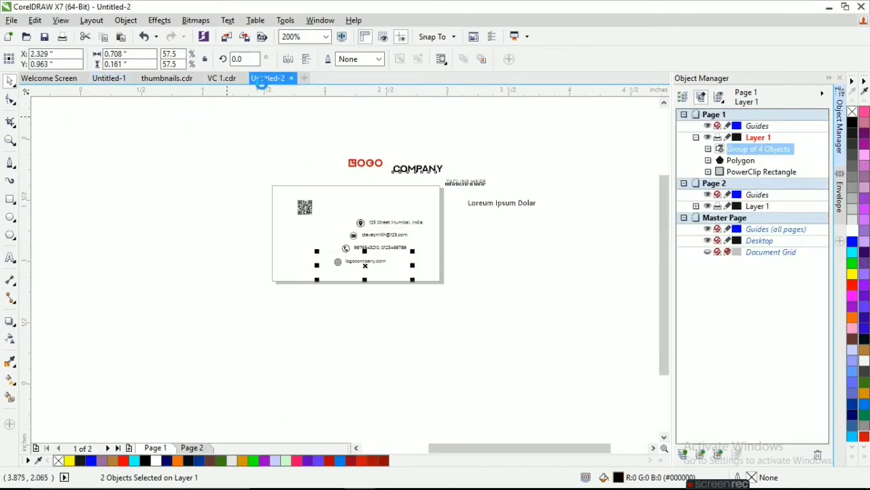
key(ctrl+v)
scroll(474, 125, down, 1)
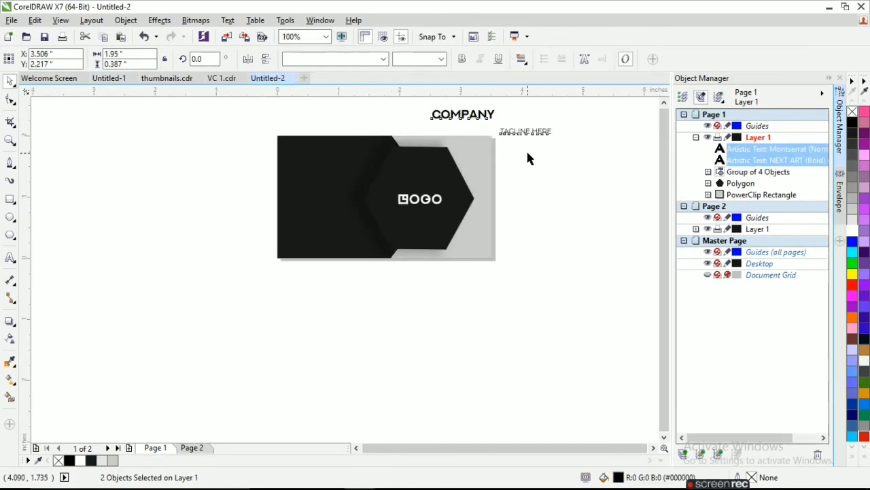
drag(464, 114, 423, 212)
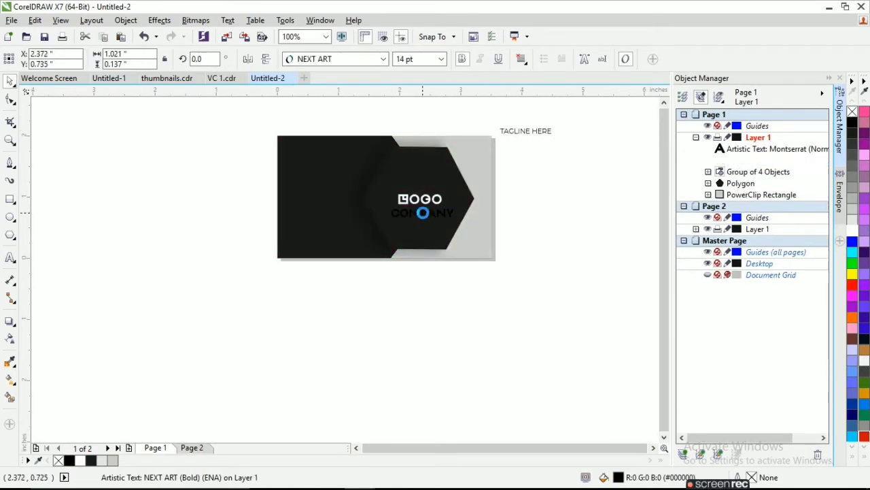
mouse_move(526, 131)
mouse_down()
mouse_move(433, 227)
mouse_move(421, 226)
mouse_up()
Step: Nudge the COMPANY text two steps left to line it up under the logo
scroll(427, 219, up, 1)
click(436, 204)
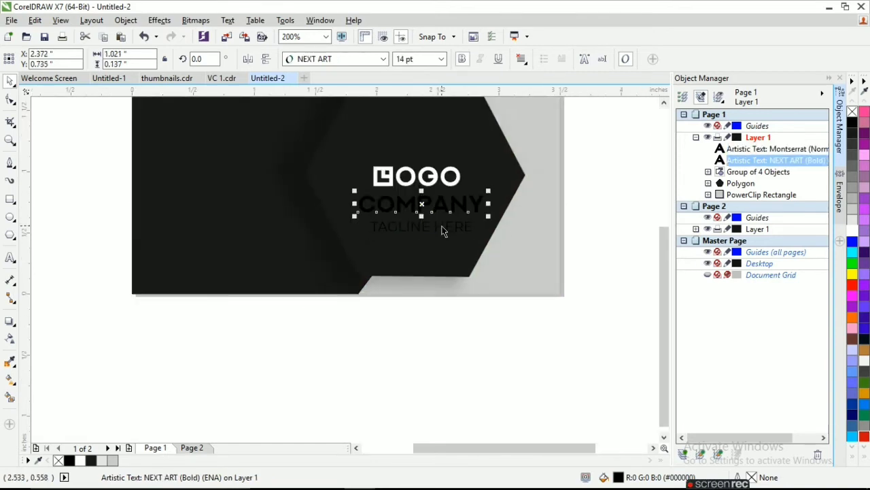
shift+click(443, 227)
click(618, 225)
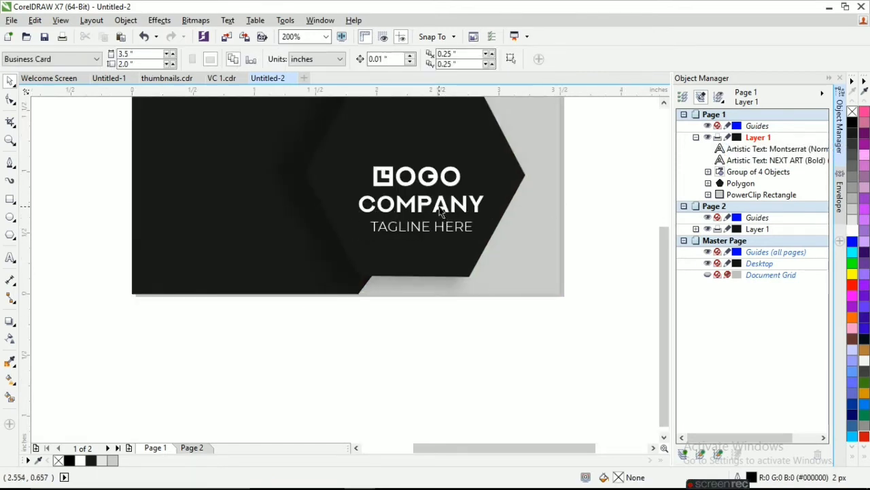
click(438, 210)
key(Left)
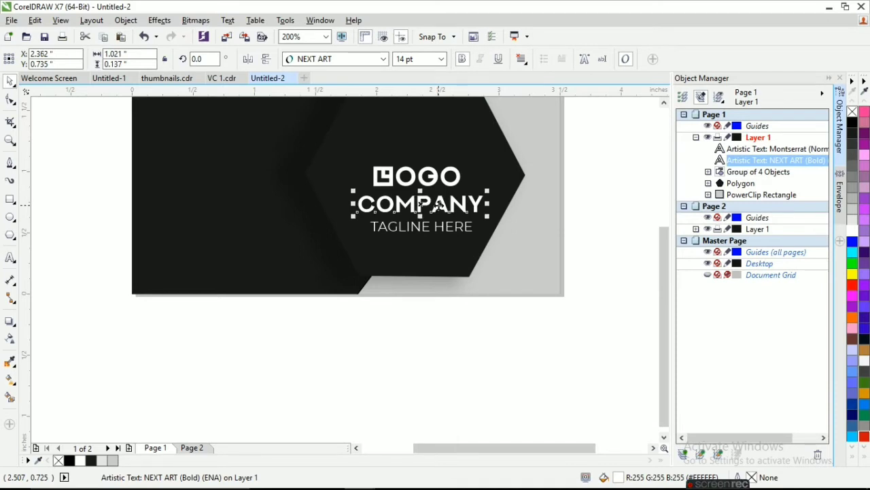
key(Left)
key(Left)
Step: Make the logo icon orange and deselect it
mouse_move(513, 378)
mouse_down()
mouse_move(321, 149)
mouse_move(318, 162)
mouse_up()
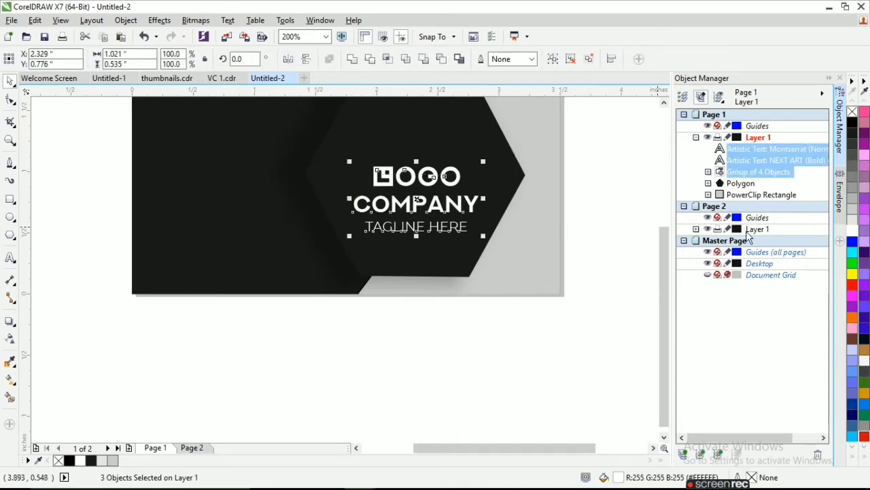
click(429, 178)
click(854, 317)
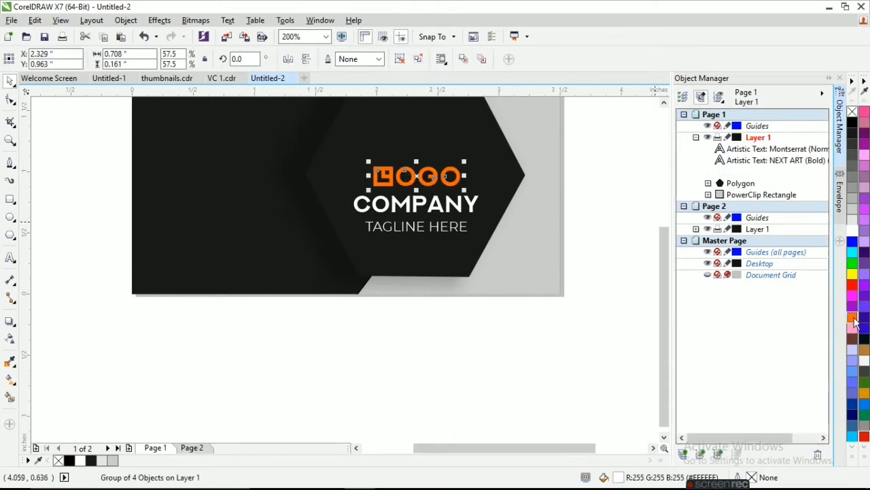
click(478, 299)
scroll(477, 299, down, 1)
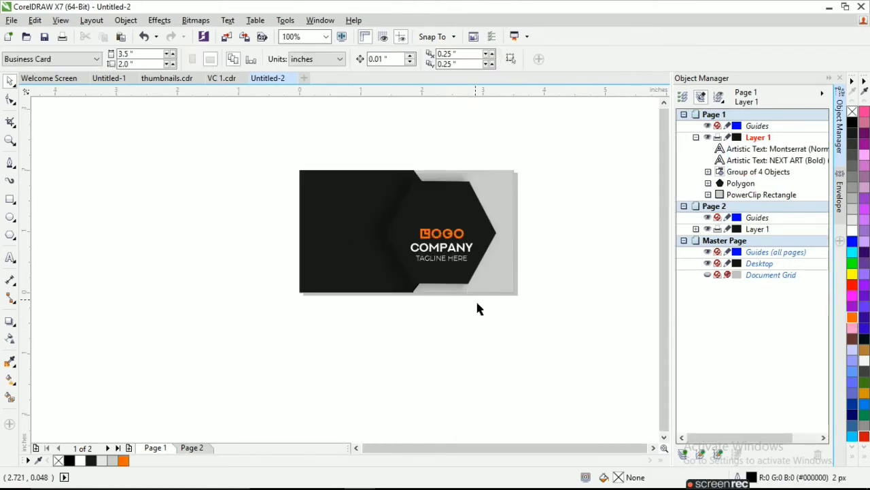
Step: Move the logo, COMPANY and tagline block up on the hexagon, undoing a page-centre attempt
drag(392, 215, 401, 221)
click(126, 19)
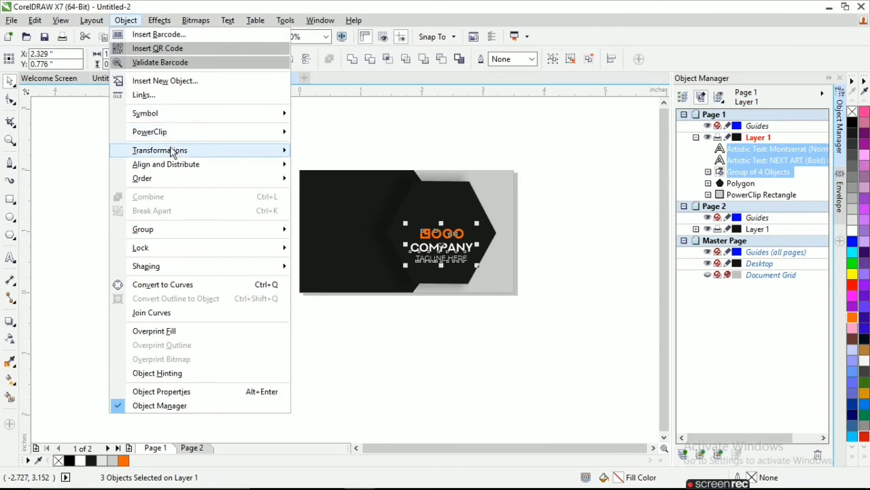
mouse_move(166, 164)
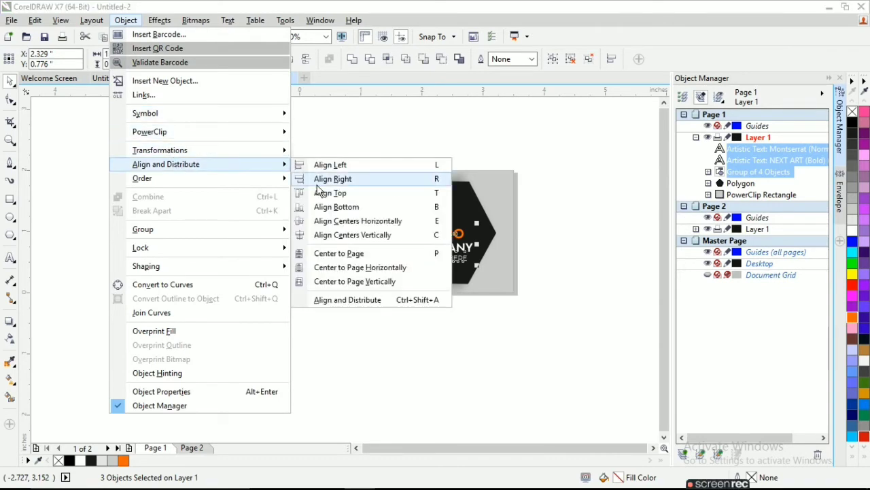
click(346, 281)
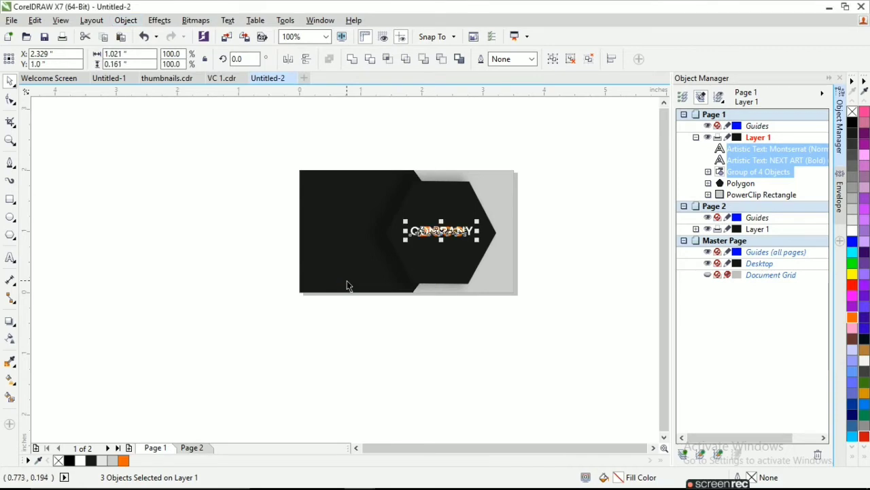
key(ctrl+z)
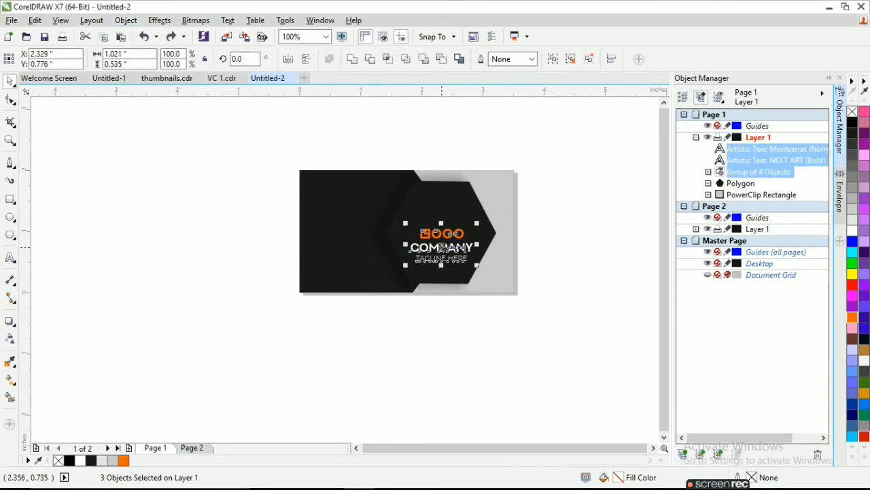
scroll(441, 246, up, 1)
drag(441, 246, 440, 215)
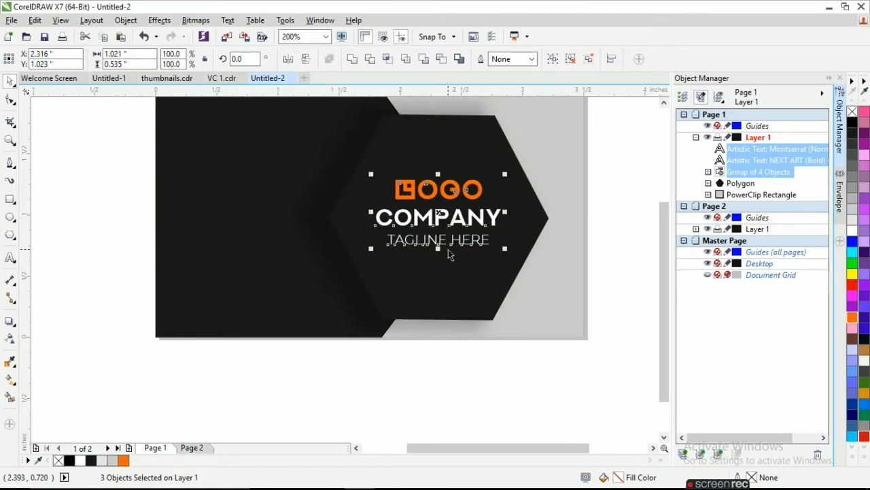
key(Down)
Step: Resize the hexagon with its handles, shortening it and enlarging it outward
click(466, 299)
drag(437, 319, 437, 310)
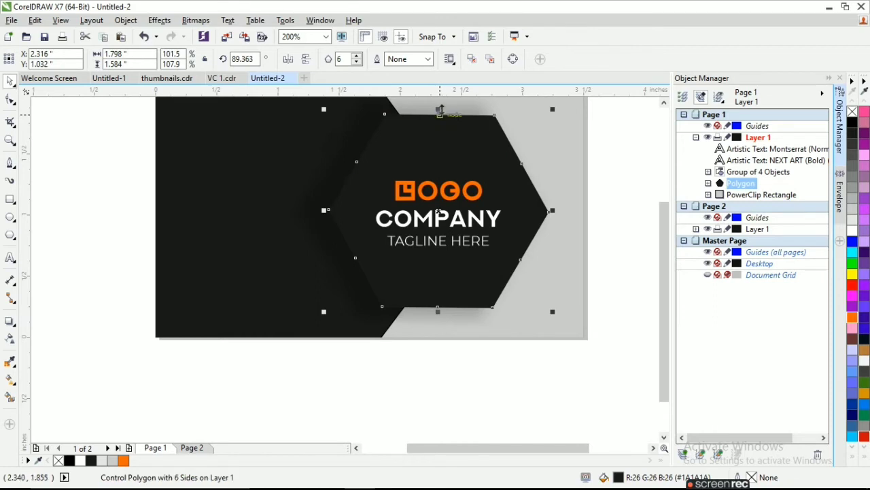
drag(438, 108, 438, 119)
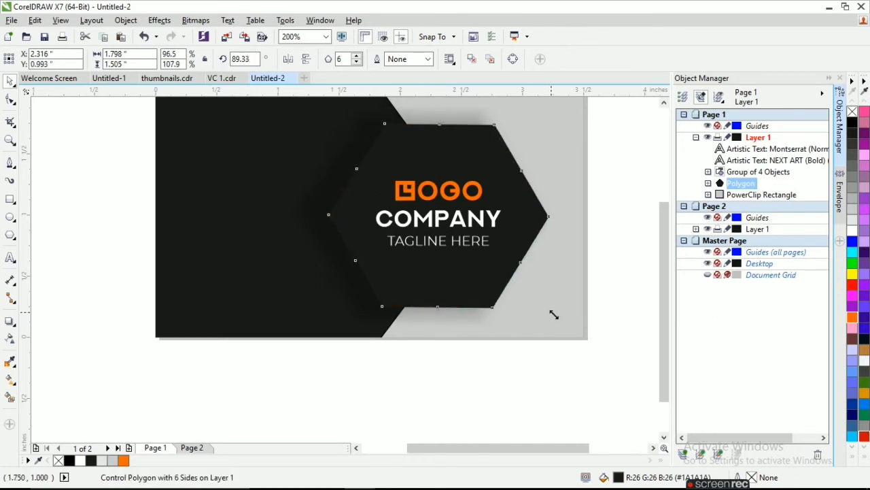
drag(554, 314, 569, 325)
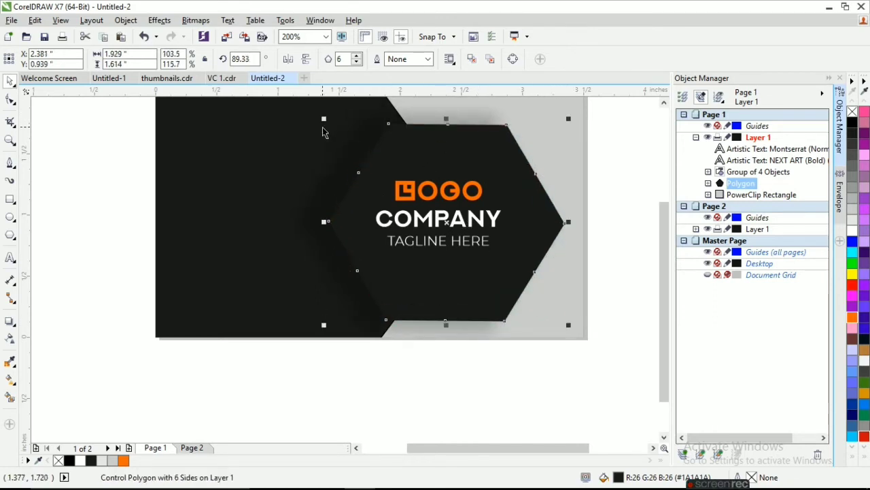
drag(324, 119, 314, 111)
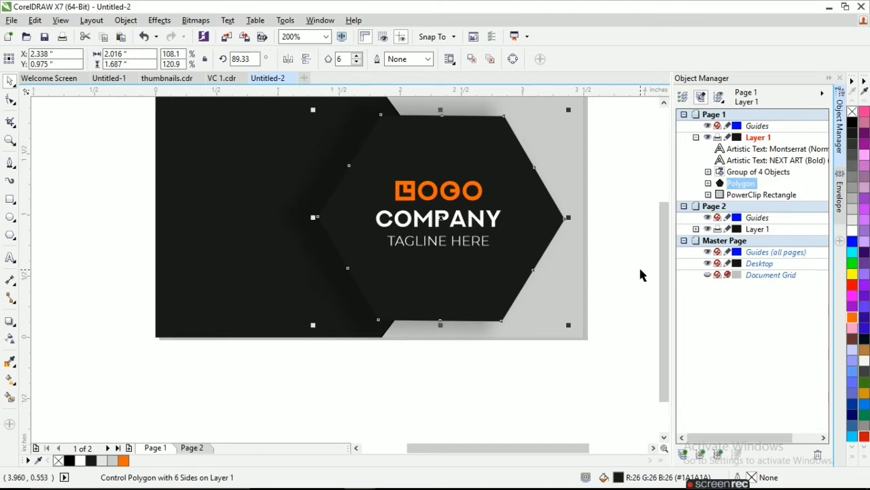
Step: Scale the logo block up to 112% and recentre it on the hexagon
drag(641, 272, 371, 176)
drag(503, 248, 521, 268)
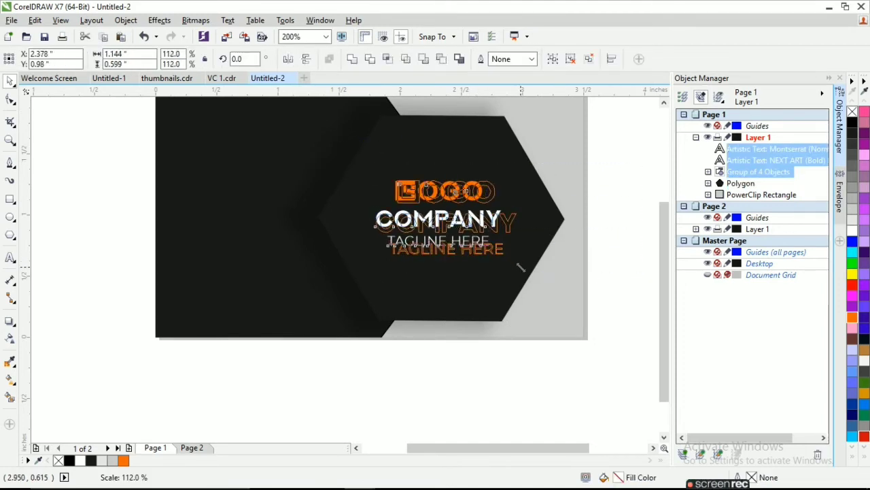
drag(370, 176, 385, 200)
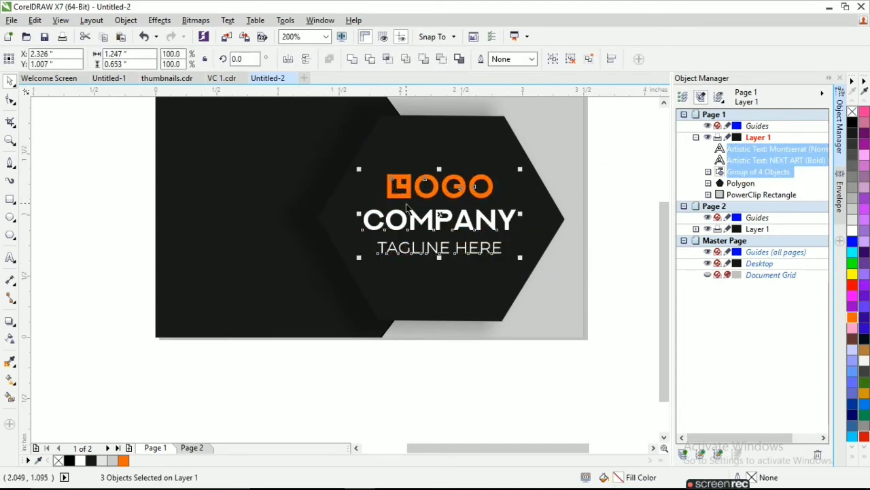
drag(407, 206, 405, 202)
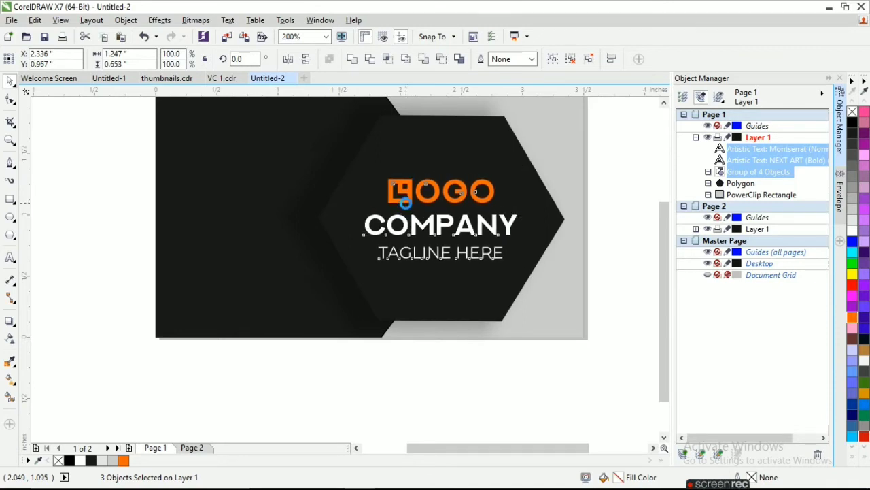
click(532, 272)
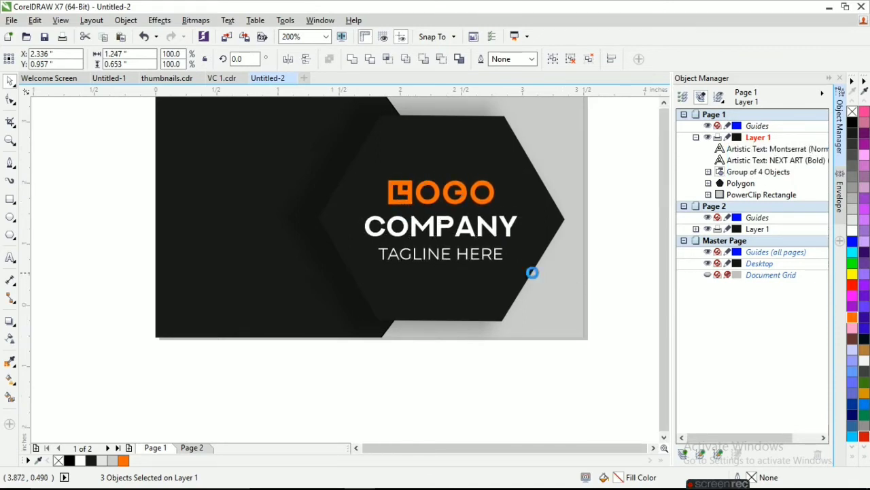
scroll(532, 272, down, 1)
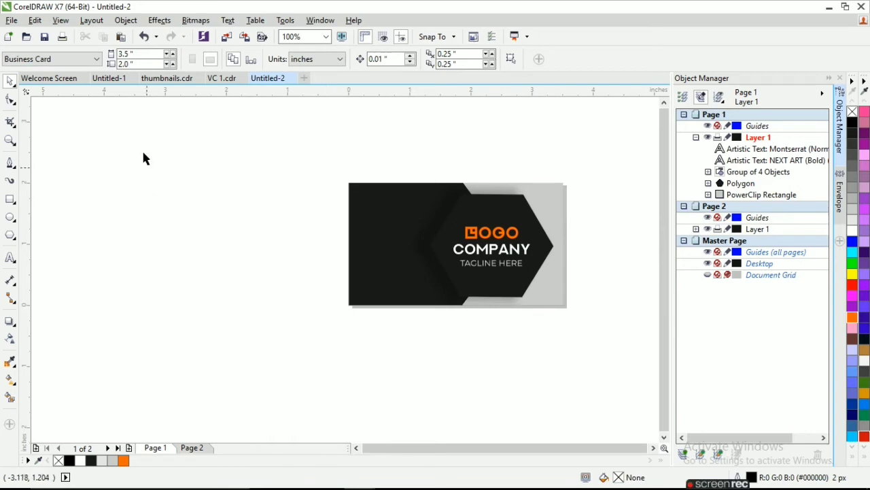
Step: Paste the Loreum Ipsum Dolar text from Untitled-1, rotate it 90° and place it on the left edge
click(110, 78)
click(480, 204)
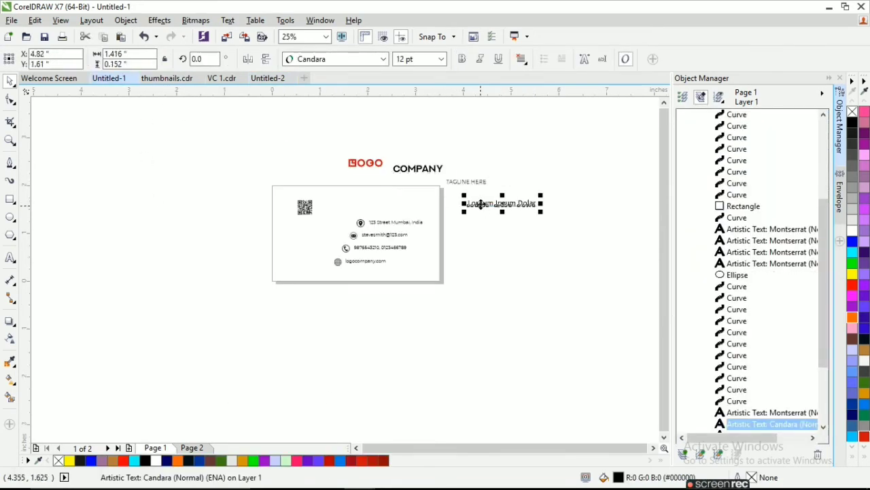
click(261, 81)
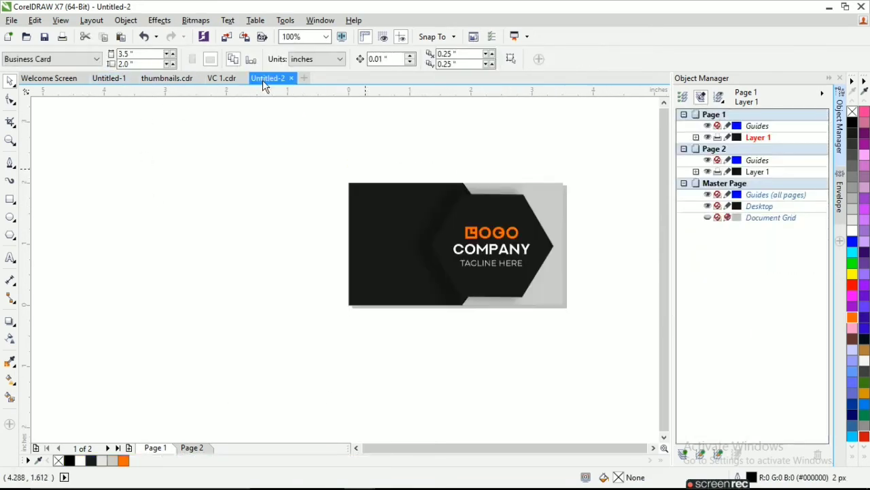
key(ctrl+v)
drag(641, 205, 304, 247)
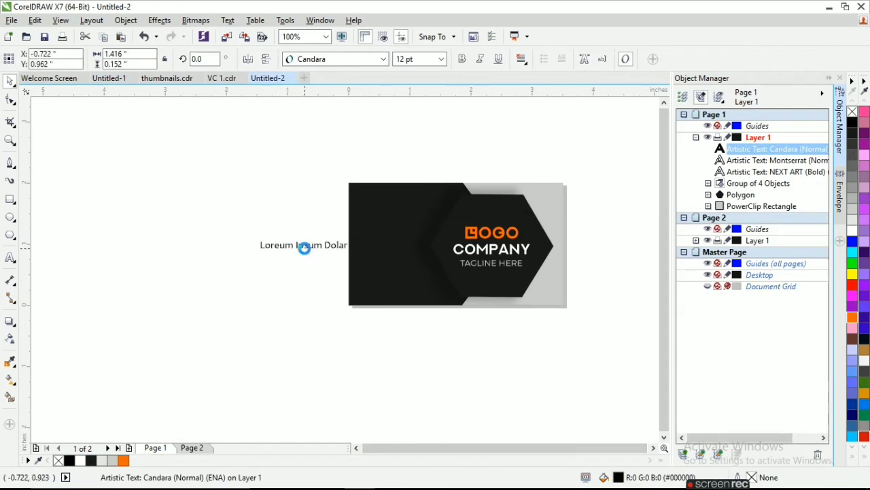
text(90)
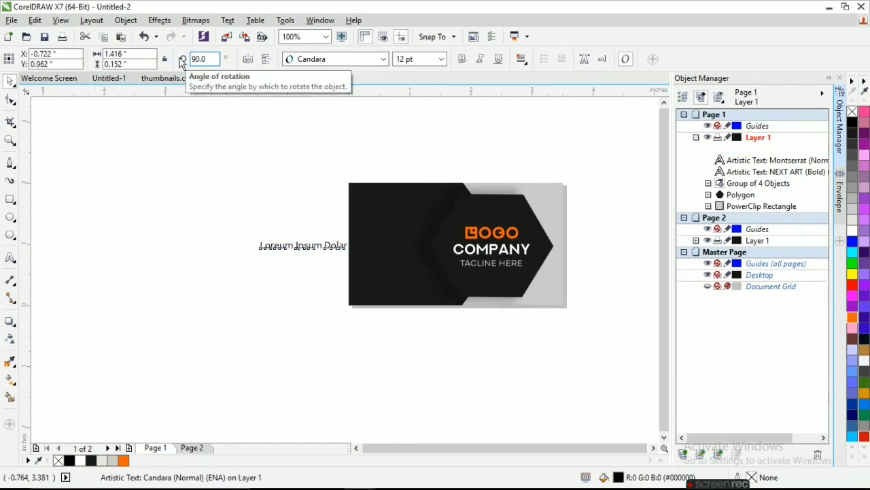
key(Return)
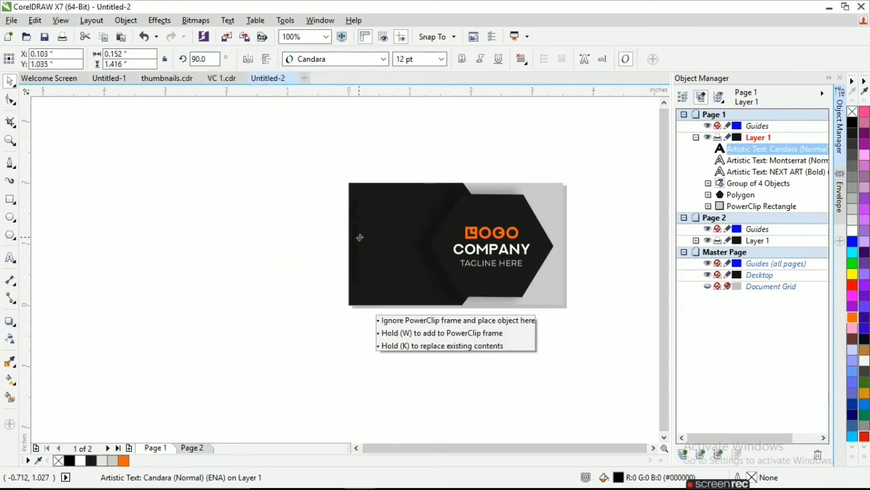
drag(306, 245, 360, 237)
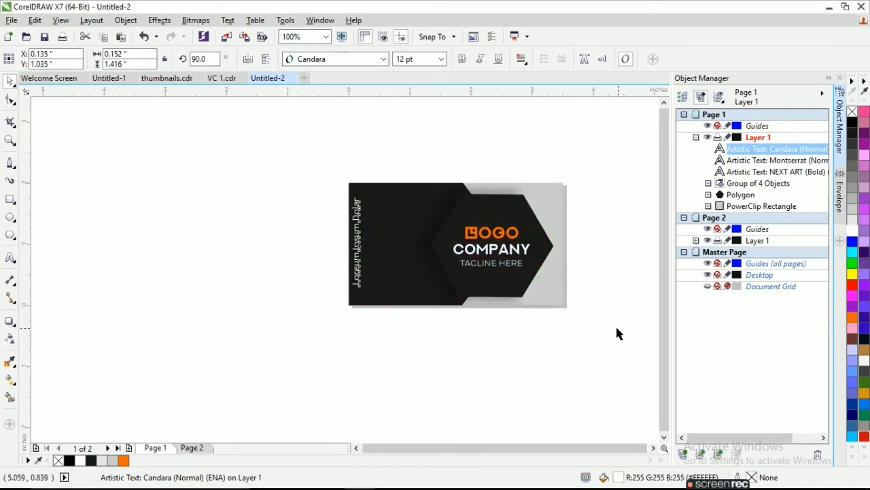
Step: Set the vertical Loreum Ipsum Dolar text to 10 pt
click(345, 276)
click(356, 268)
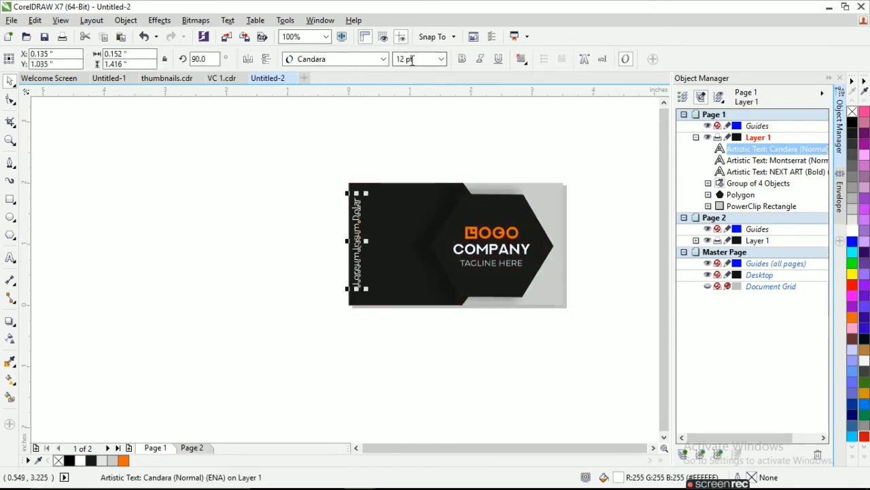
text(10)
key(Return)
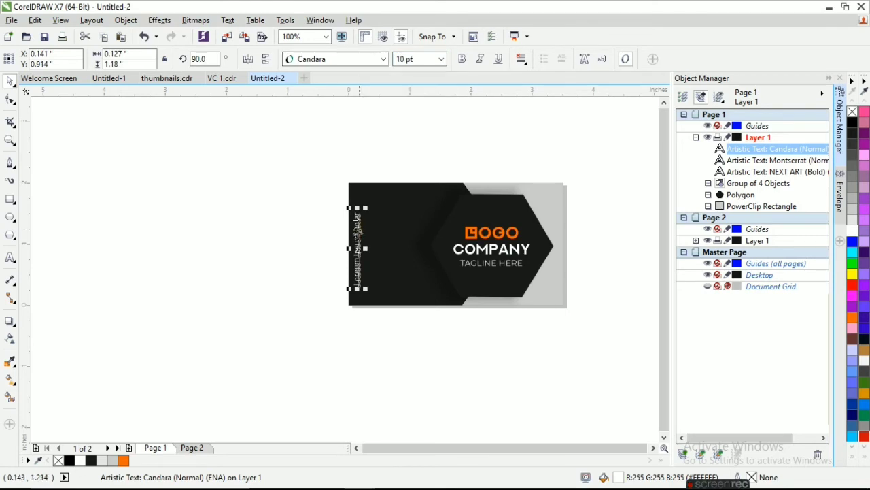
scroll(356, 241, up, 2)
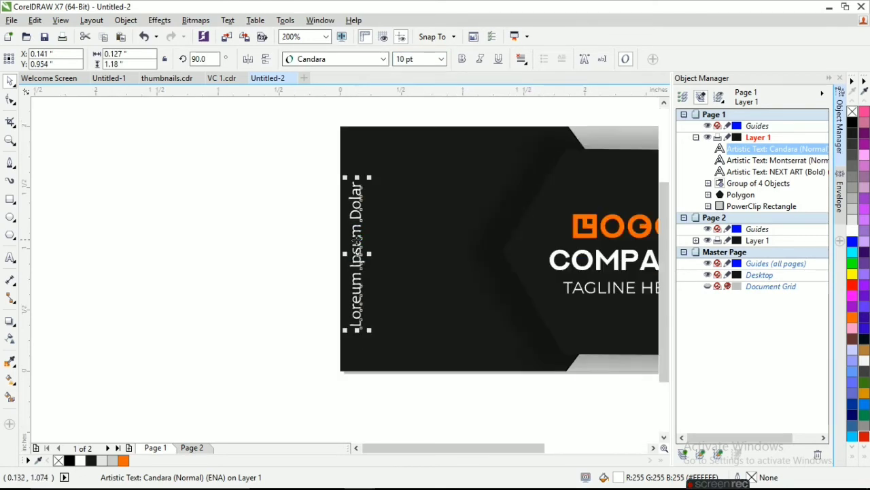
scroll(346, 244, down, 2)
click(358, 345)
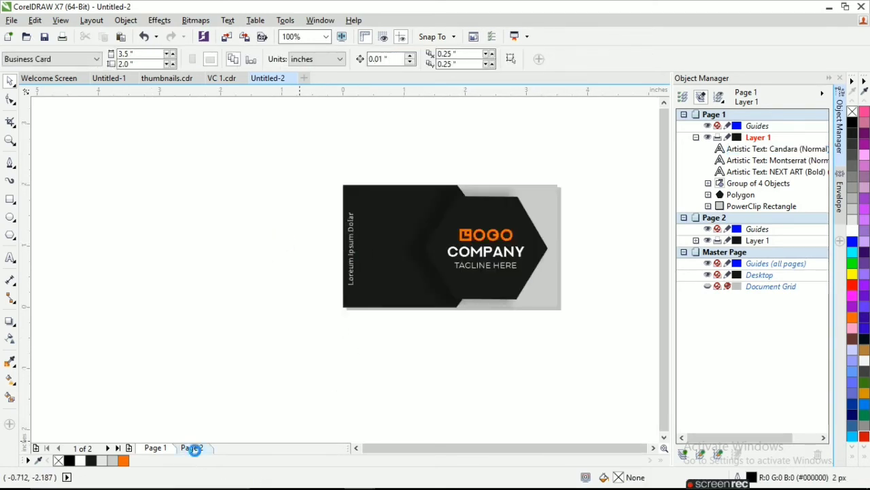
Step: Paste the contact details from Untitled-1 onto Page 2 and fill them white
click(193, 449)
mouse_move(265, 476)
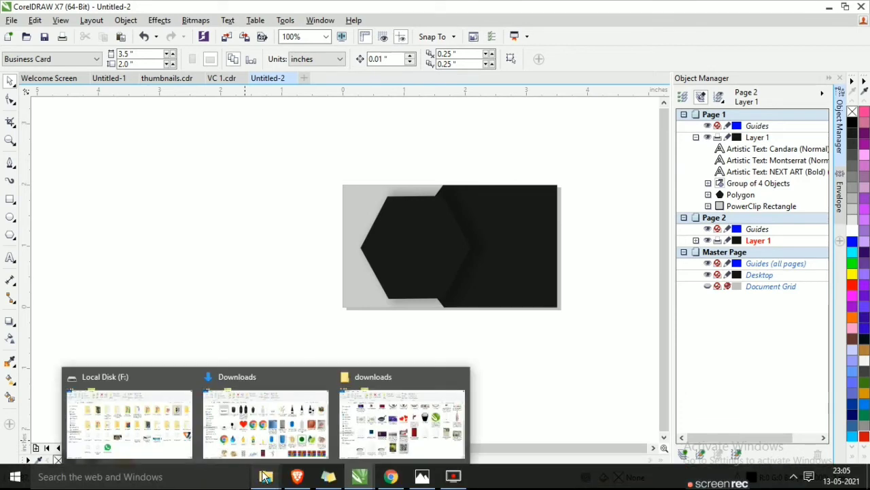
click(109, 80)
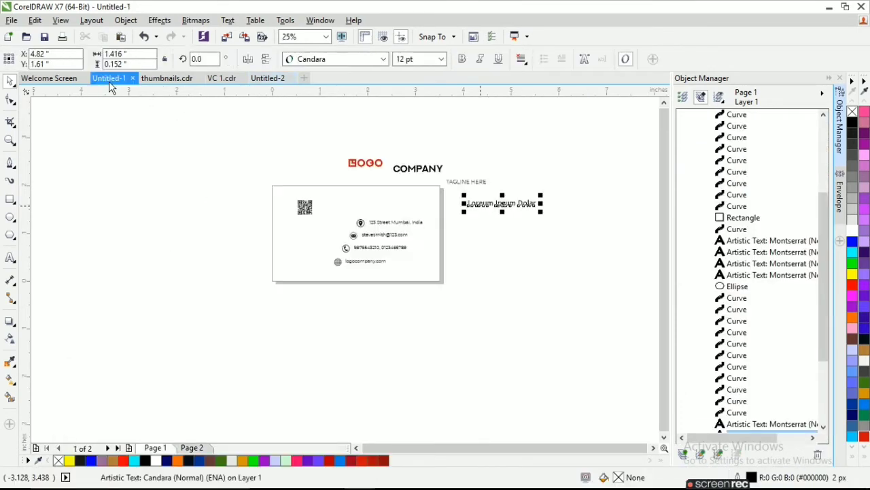
click(323, 131)
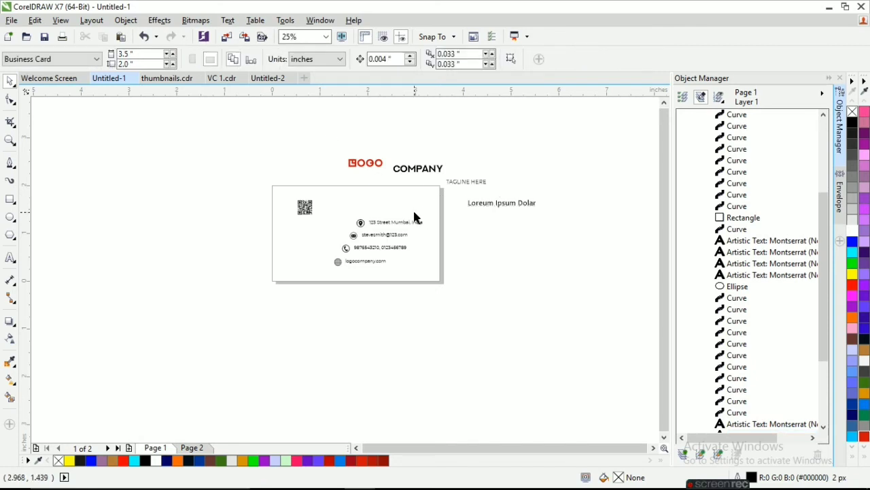
drag(324, 234, 321, 200)
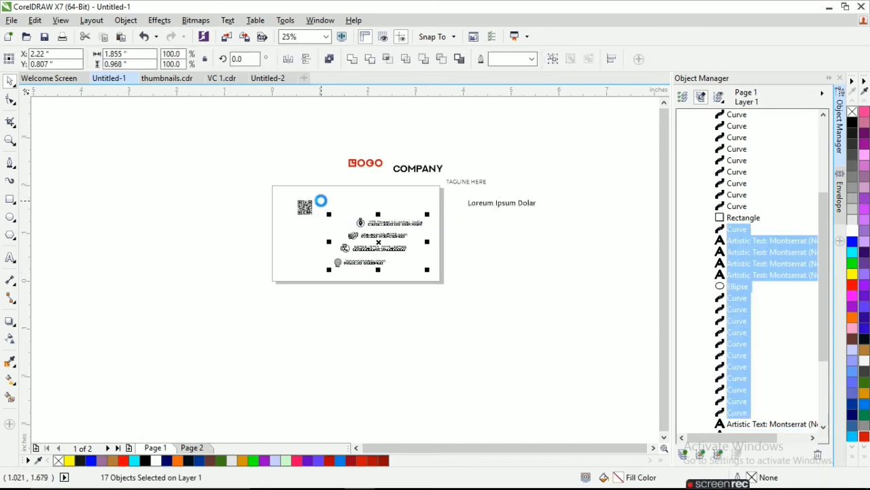
click(267, 78)
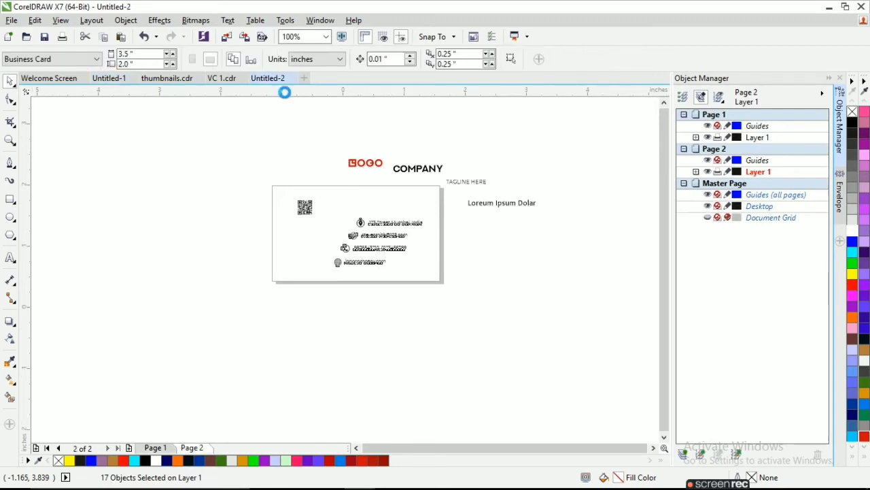
key(ctrl+v)
drag(480, 256, 533, 245)
click(854, 231)
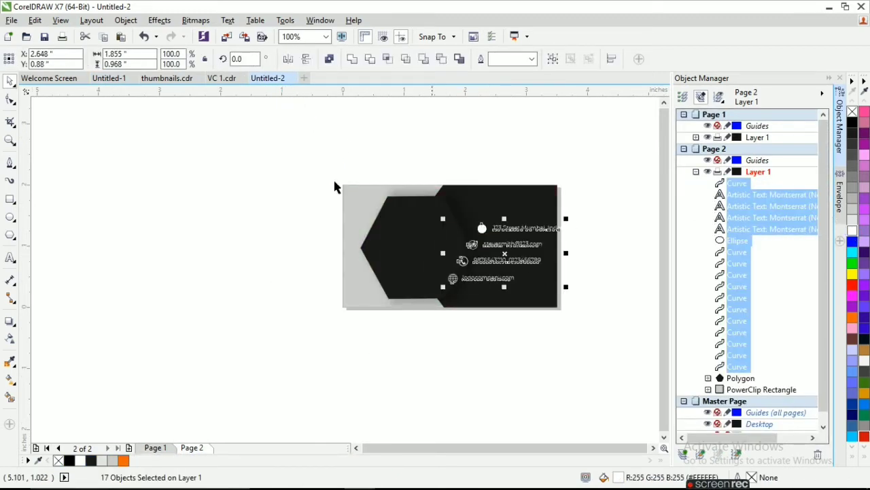
Step: Left-align the contact texts and icons, undoing the follow-up moves
click(126, 20)
mouse_move(197, 178)
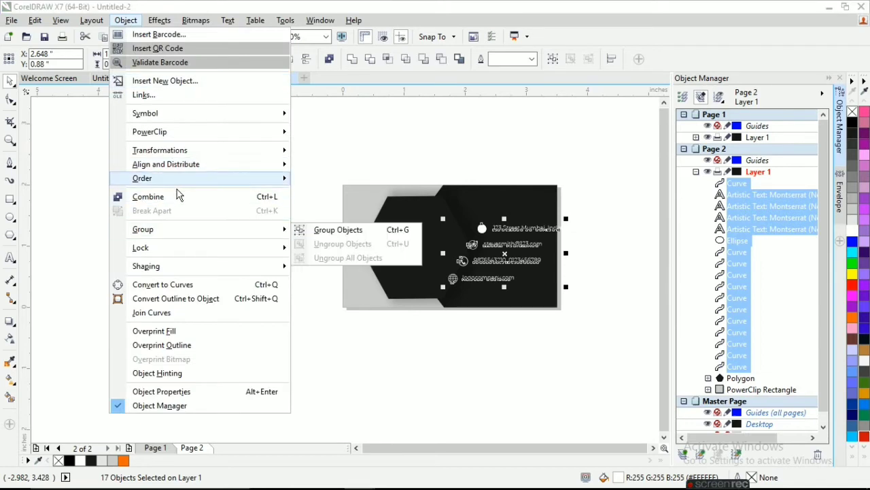
mouse_move(142, 178)
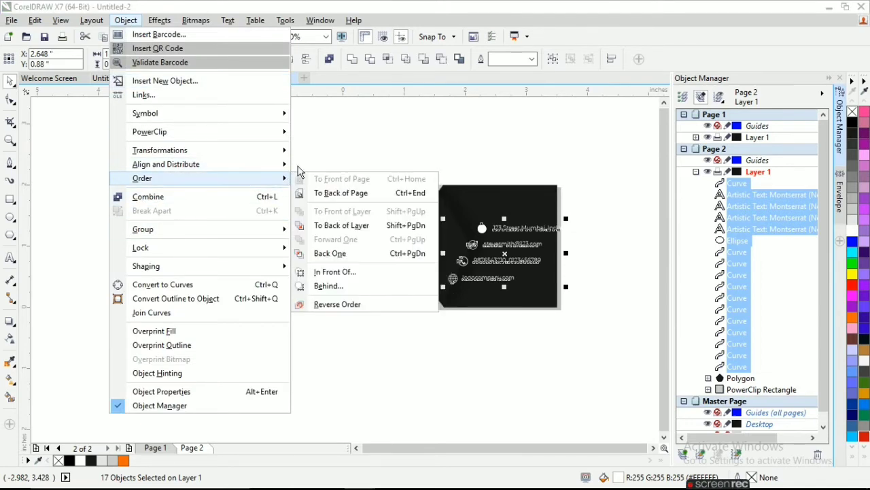
click(319, 165)
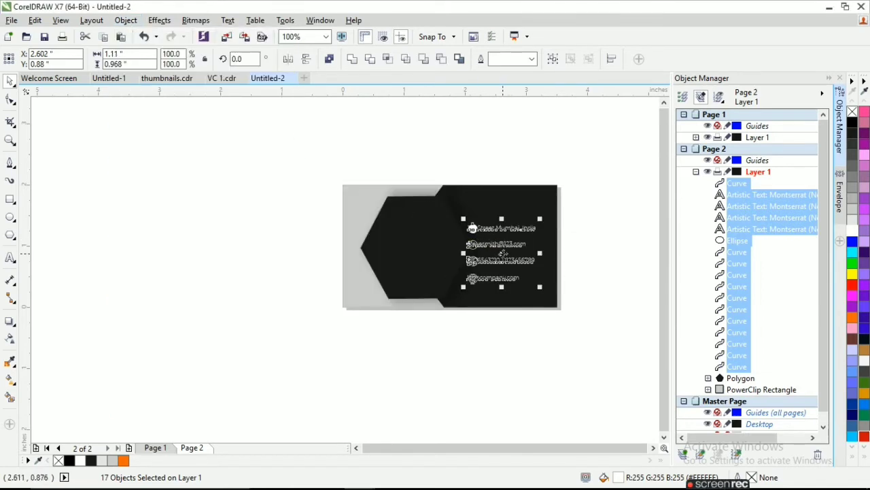
drag(503, 253, 504, 243)
scroll(509, 252, up, 1)
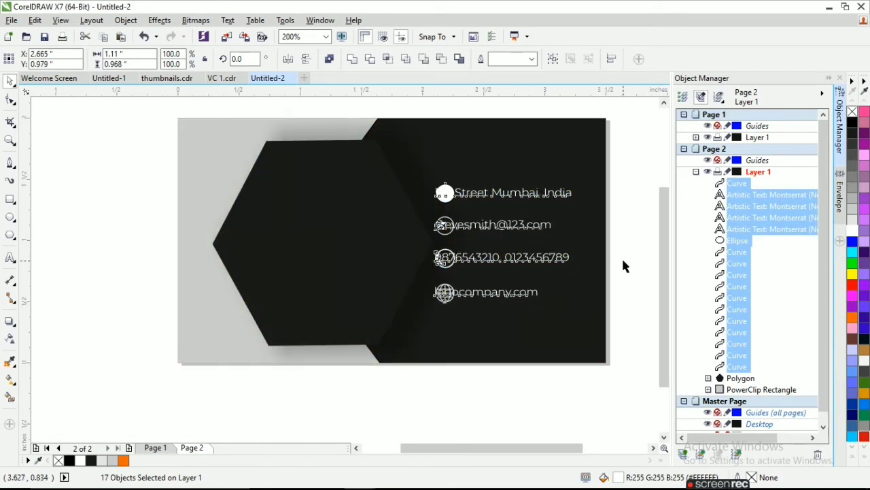
key(ctrl+z)
key(ctrl+z)
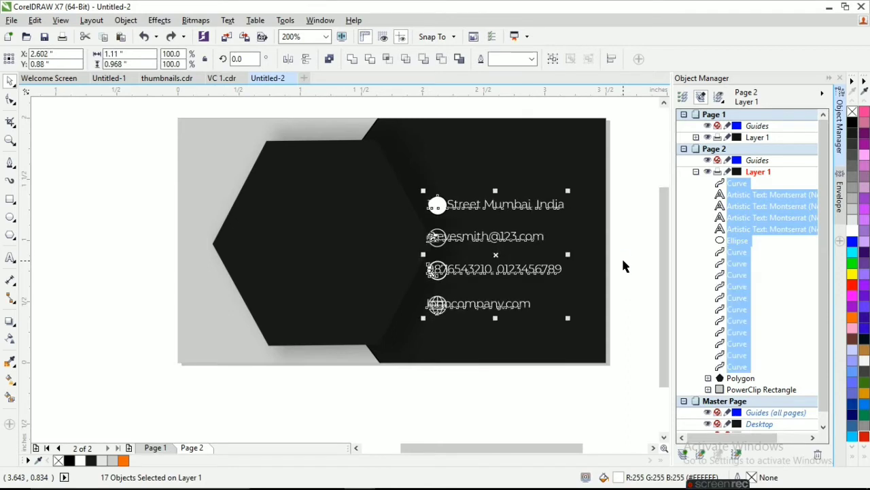
key(ctrl+z)
click(569, 378)
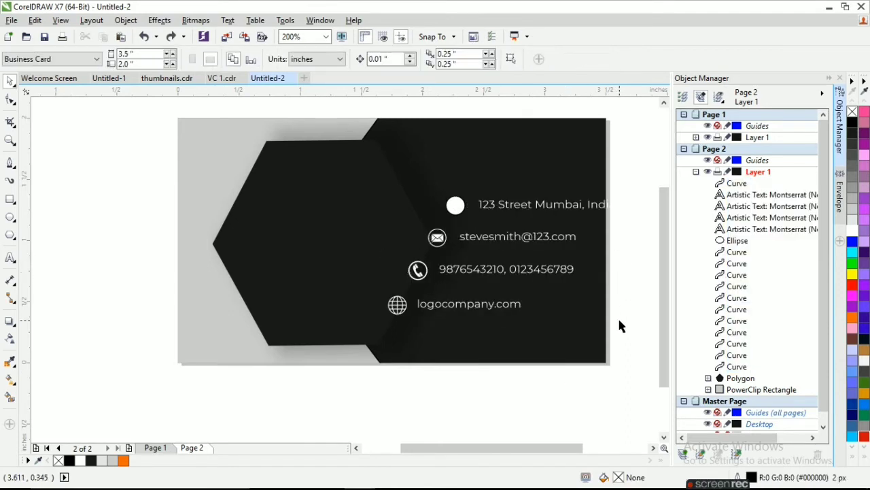
Step: Group the website row and the phone row each with their icons
drag(618, 318, 361, 279)
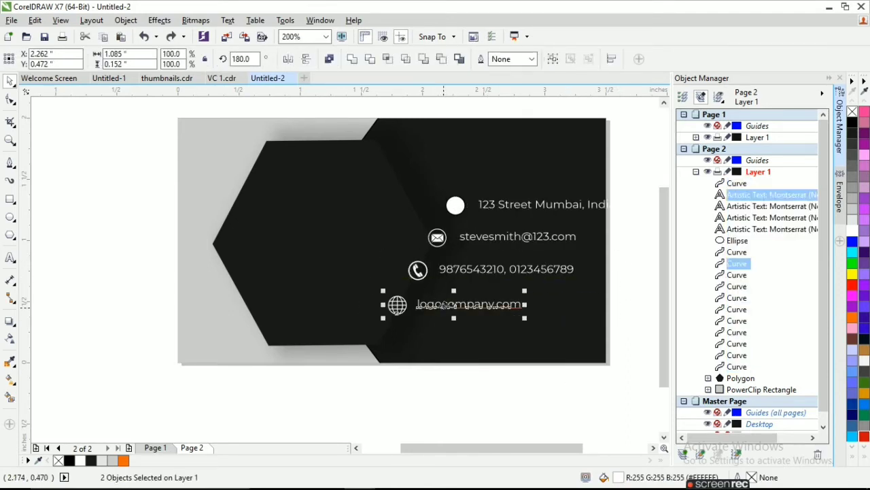
right_click(455, 306)
click(465, 87)
drag(594, 276, 382, 259)
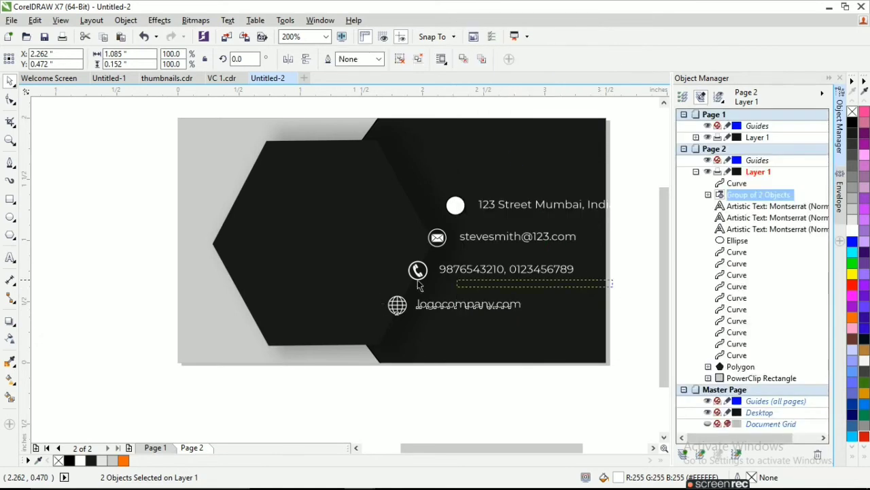
right_click(508, 271)
click(537, 270)
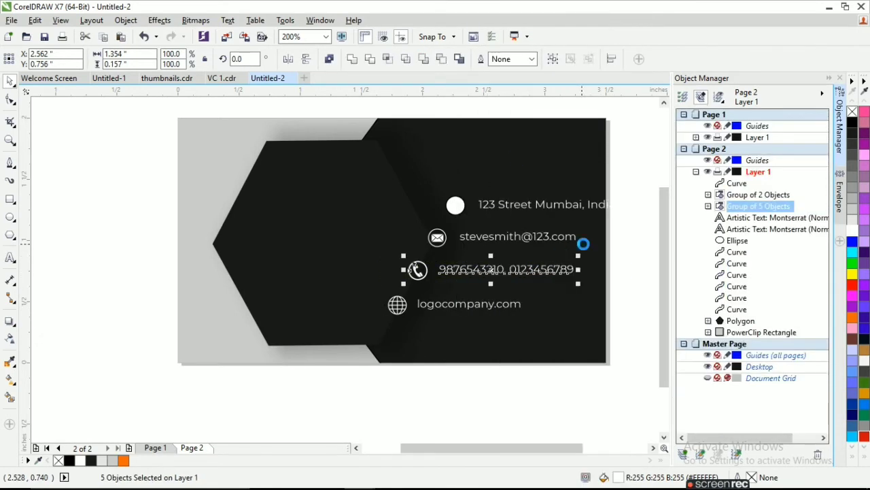
Step: Group the email row and the address row each with their icons
drag(411, 228, 412, 228)
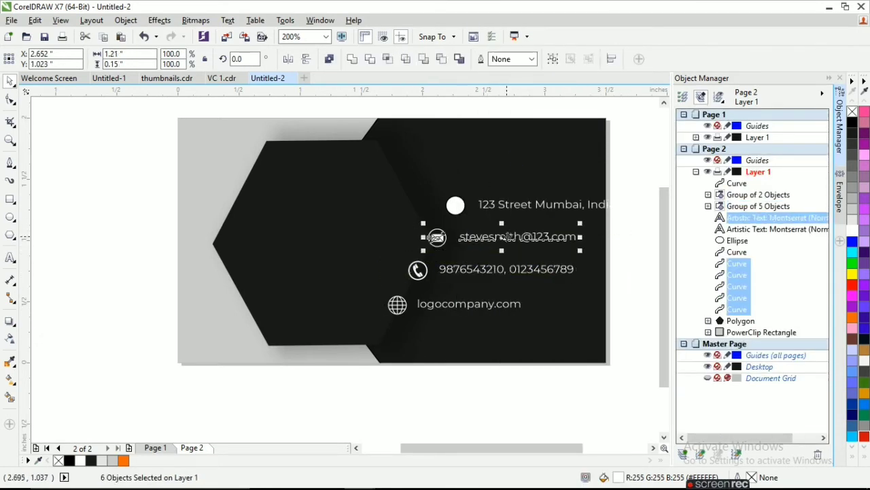
right_click(503, 237)
click(544, 270)
key(Escape)
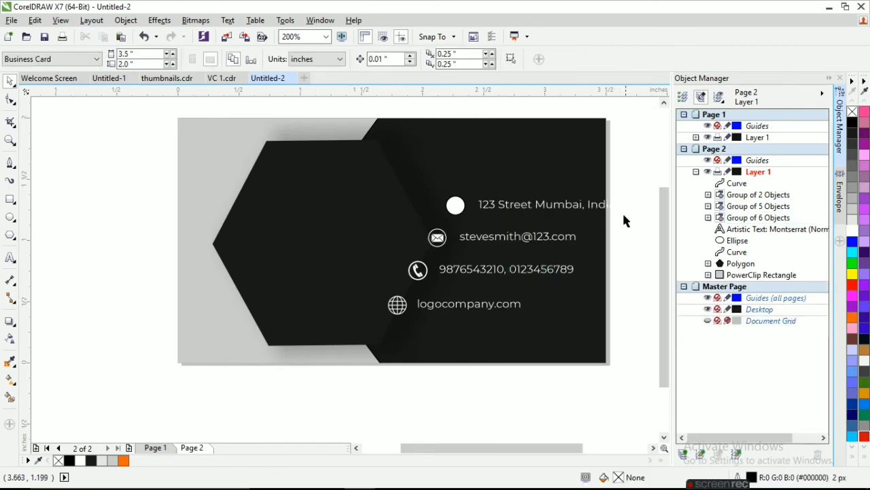
drag(624, 219, 428, 184)
right_click(529, 205)
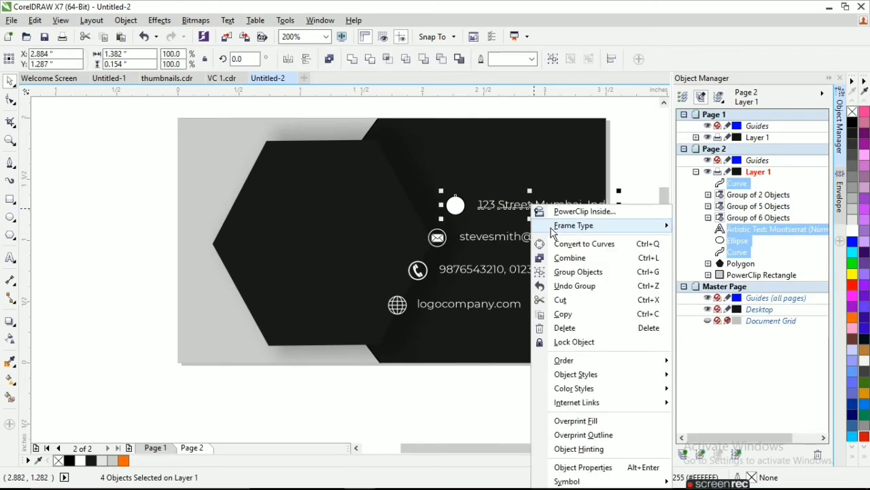
click(547, 269)
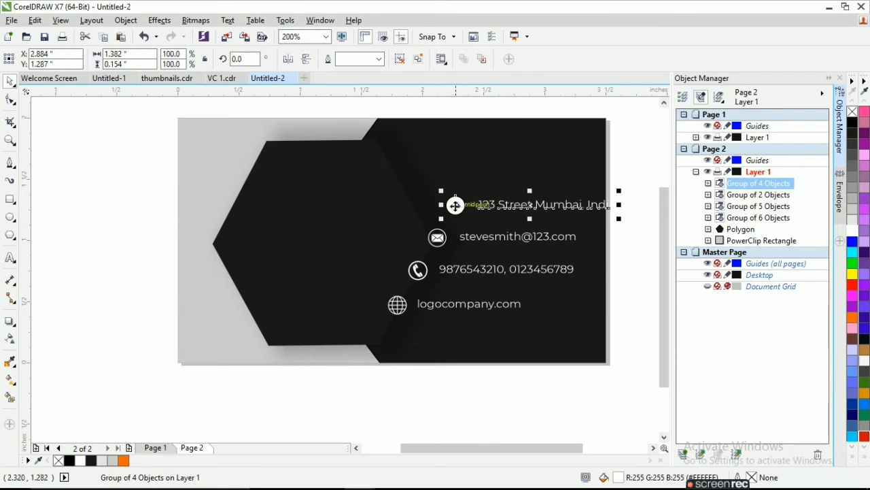
Step: Align the four contact row groups left and raise them slightly on the card
drag(635, 330, 333, 176)
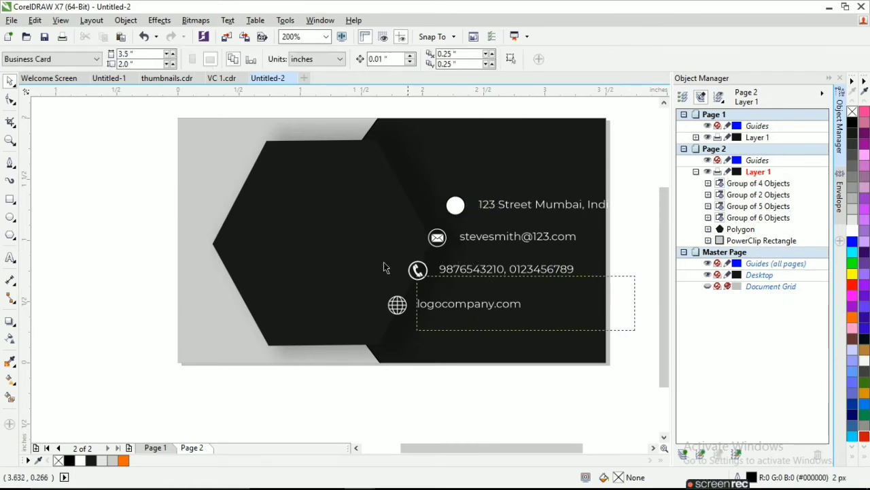
click(121, 21)
mouse_move(166, 165)
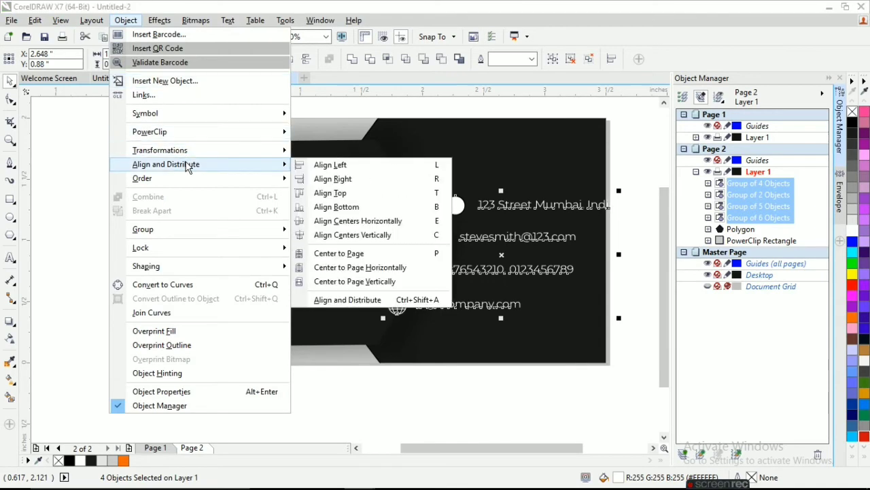
click(330, 165)
drag(513, 257, 513, 242)
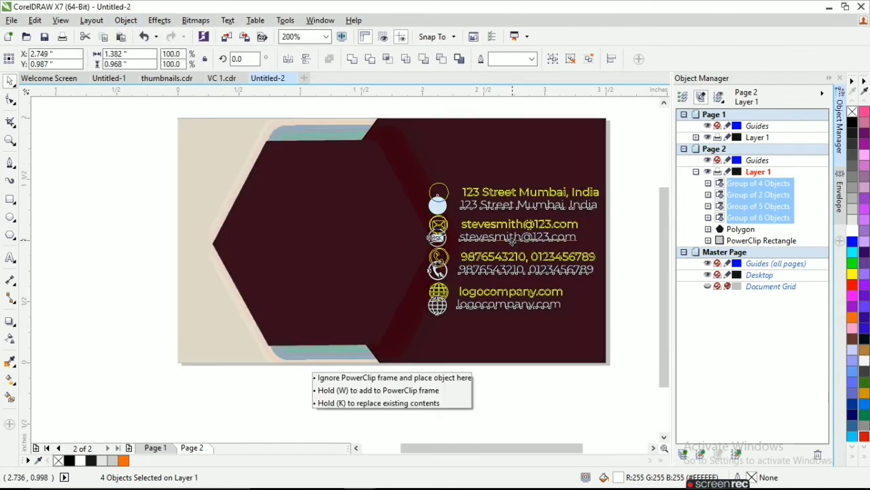
click(626, 268)
click(758, 183)
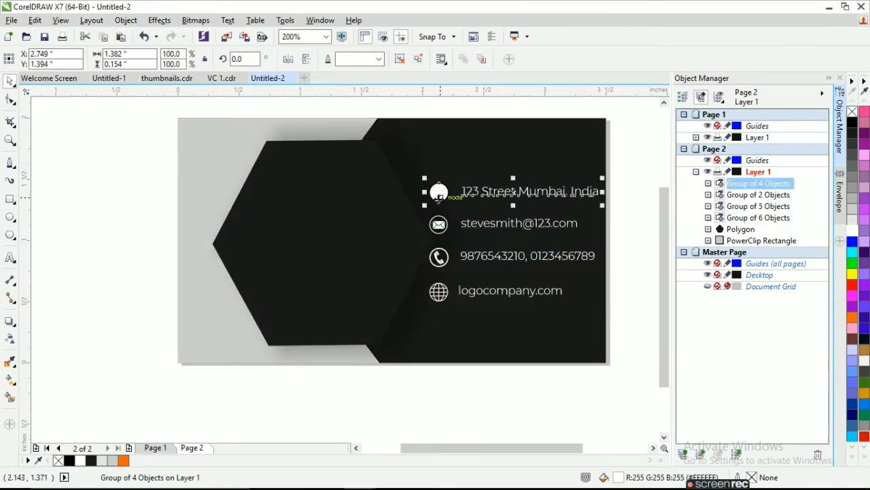
Step: Paste the location-pin icon from Untitled-1 into the address circle and fill it near-black
click(108, 79)
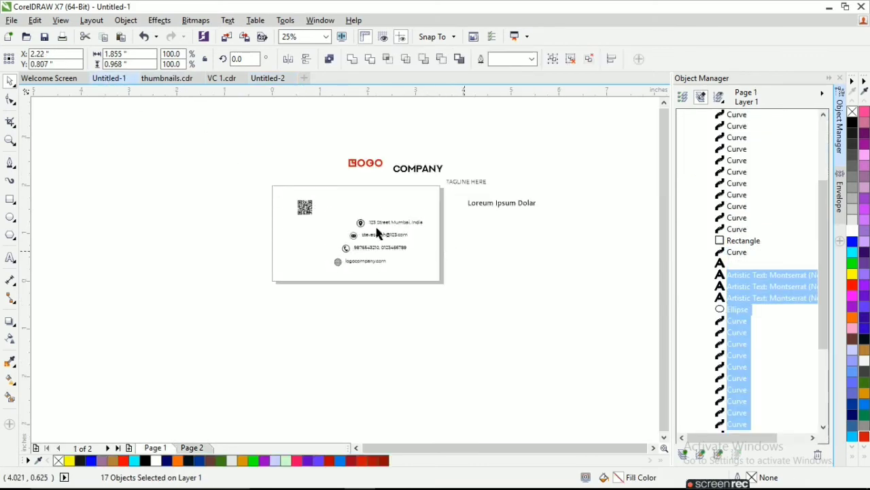
click(359, 223)
click(262, 79)
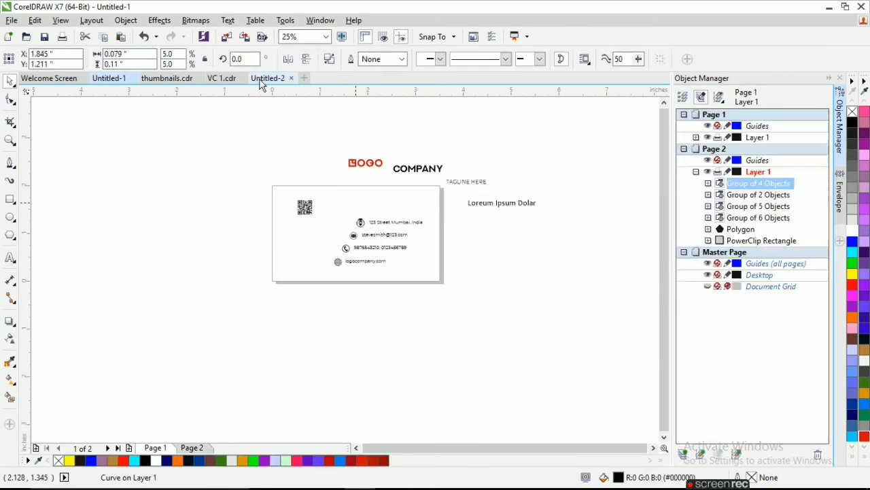
key(ctrl+v)
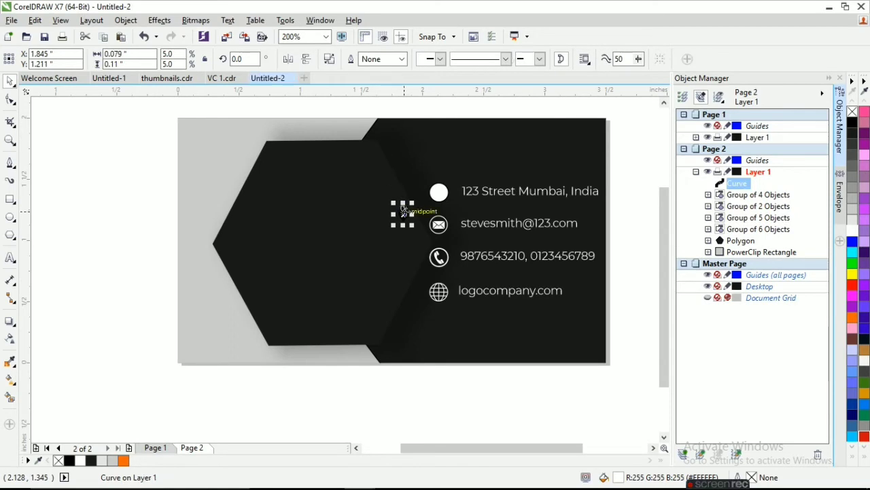
mouse_move(397, 204)
mouse_down()
mouse_move(459, 193)
mouse_move(440, 191)
mouse_up()
scroll(438, 191, up, 1)
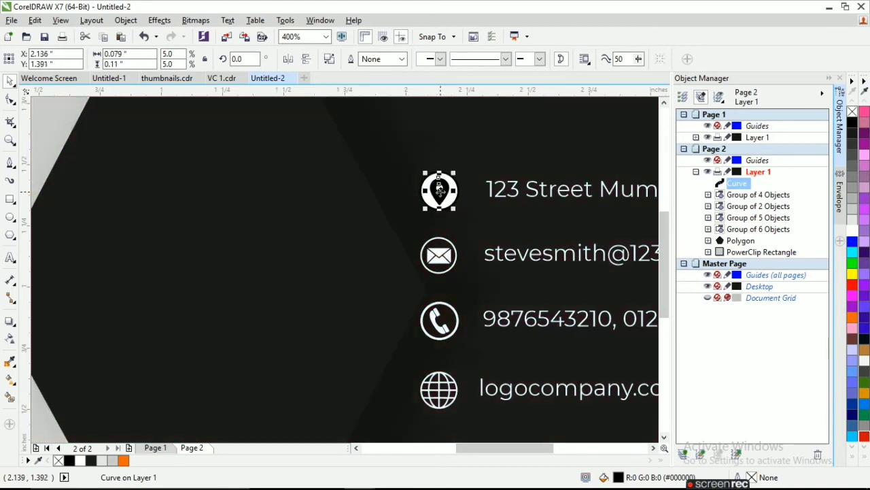
click(856, 136)
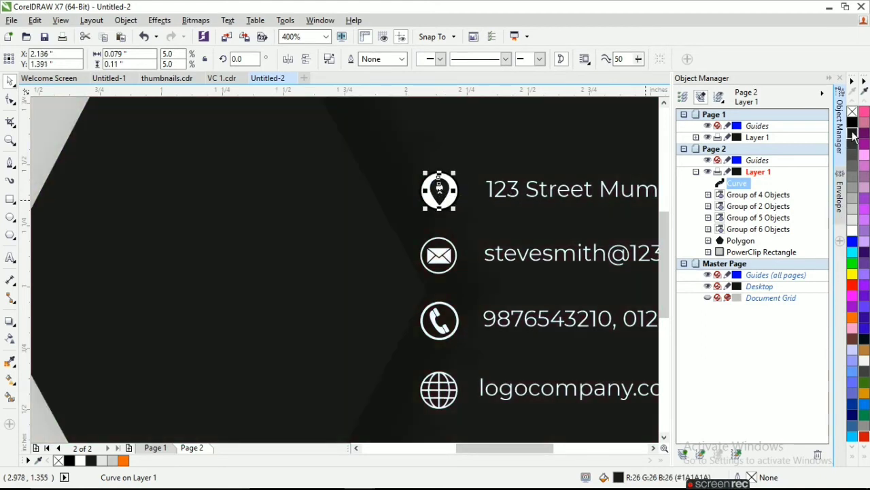
click(457, 184)
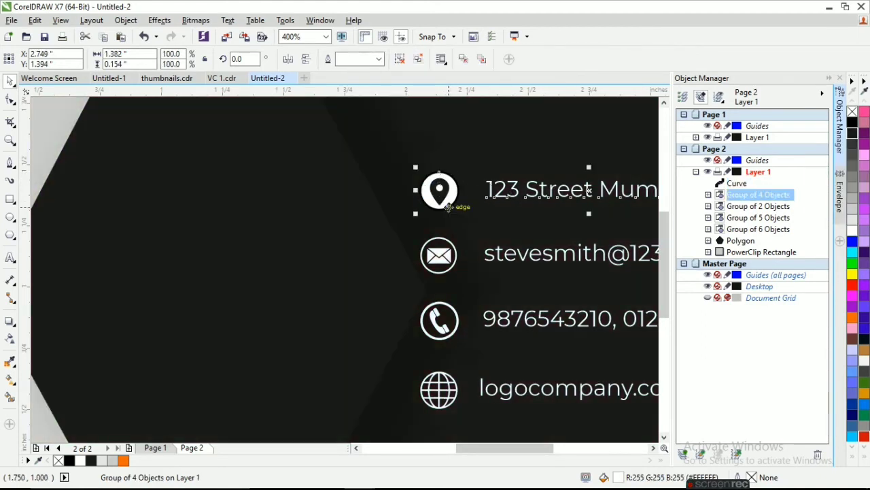
click(447, 207)
click(447, 208)
scroll(349, 205, down, 1)
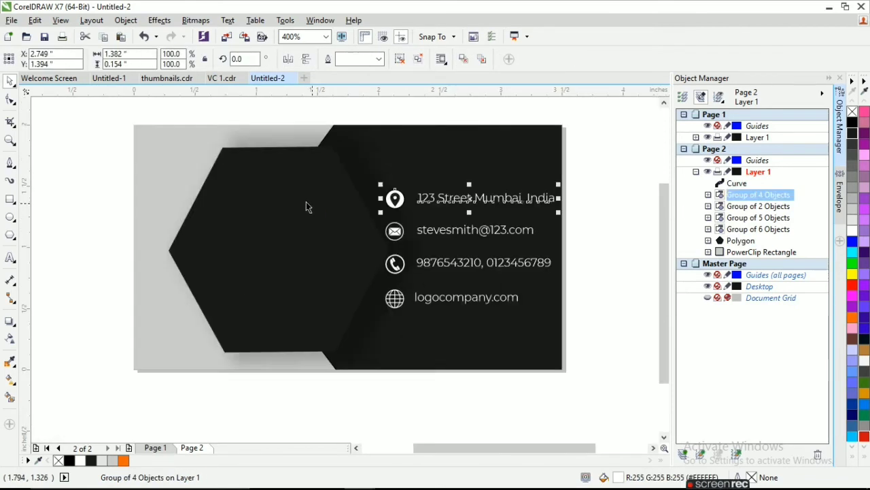
Step: Marquee-select the pin and the four contact rows on the back card
click(587, 237)
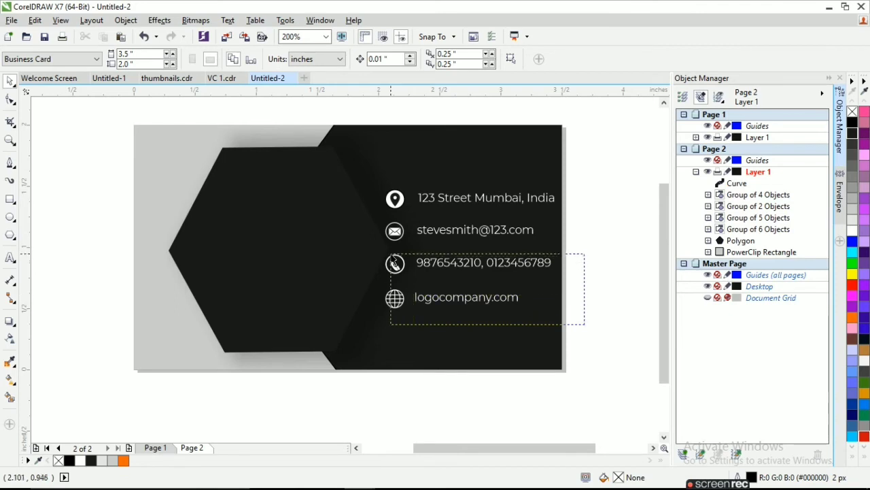
drag(384, 212, 583, 275)
click(584, 276)
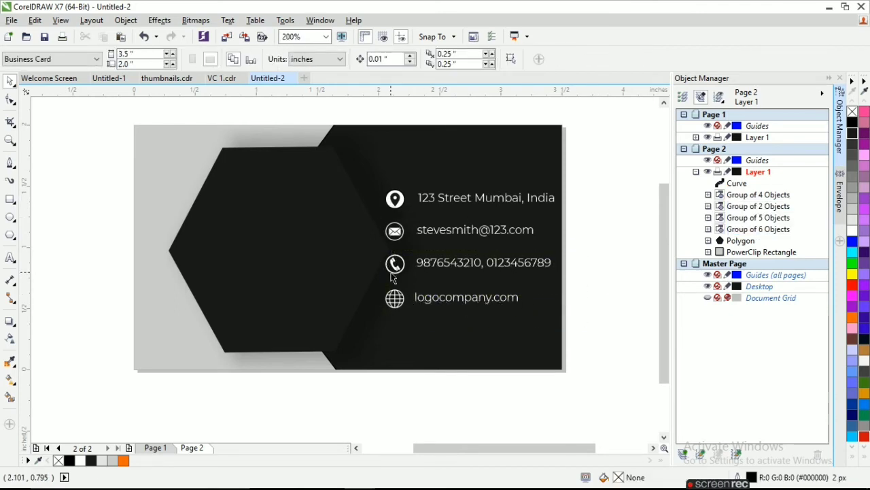
drag(590, 328, 334, 145)
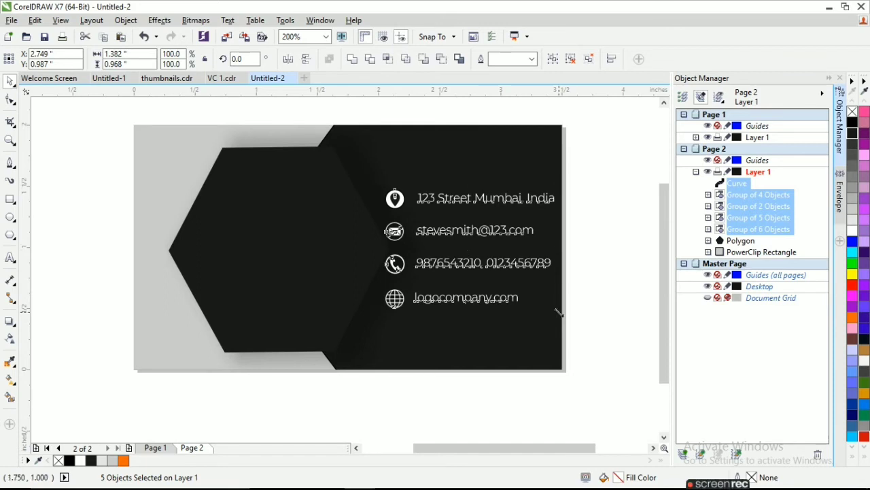
click(481, 265)
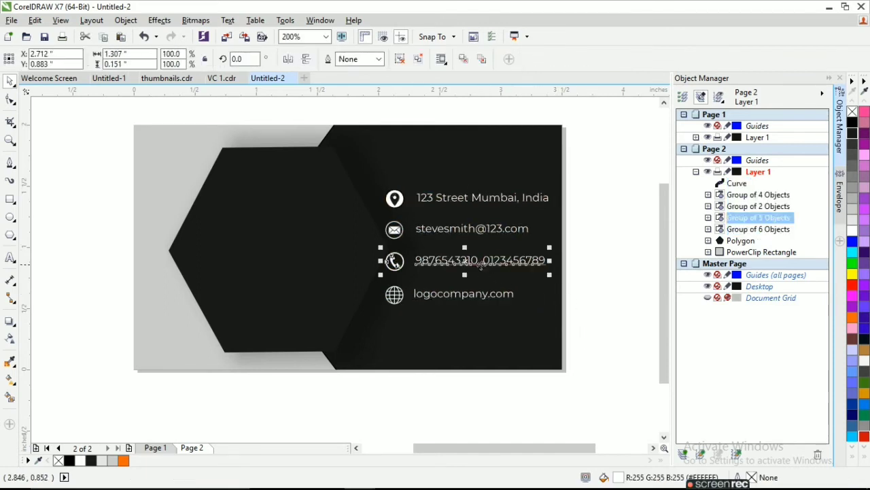
drag(594, 324, 365, 177)
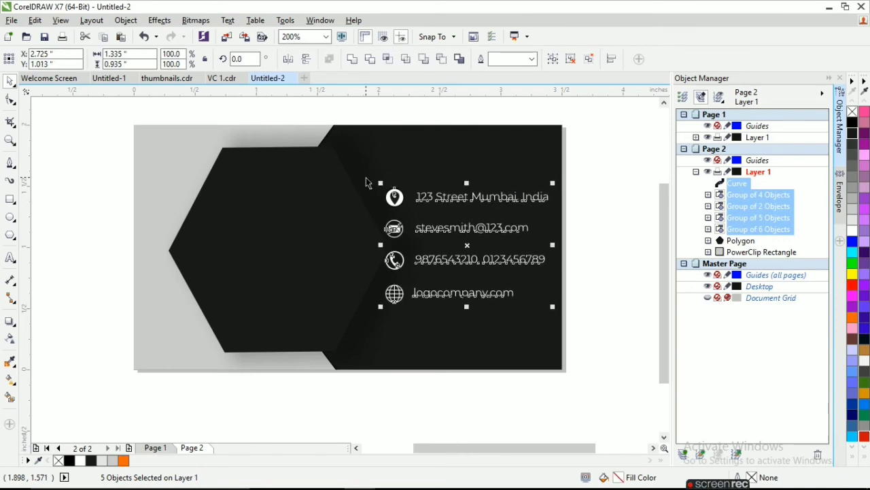
Step: Ungroup the icon group and make the pin circle's outline and pin fill white
click(572, 202)
right_click(389, 203)
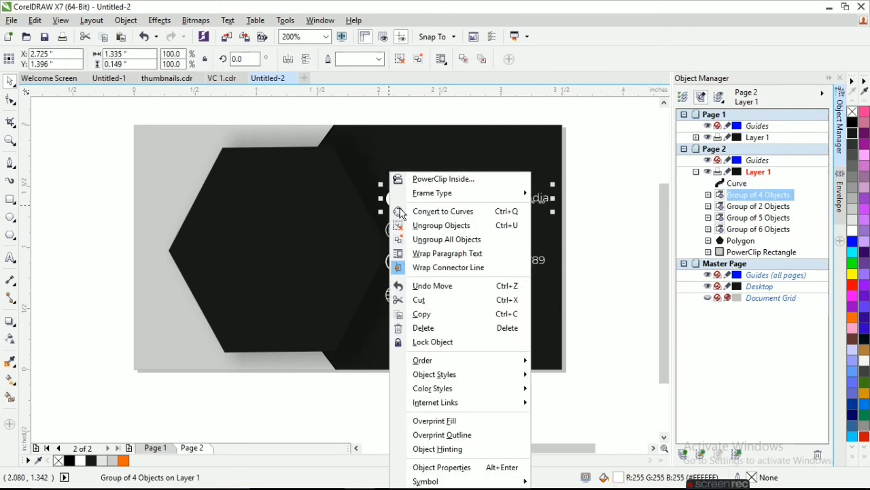
click(458, 226)
click(395, 198)
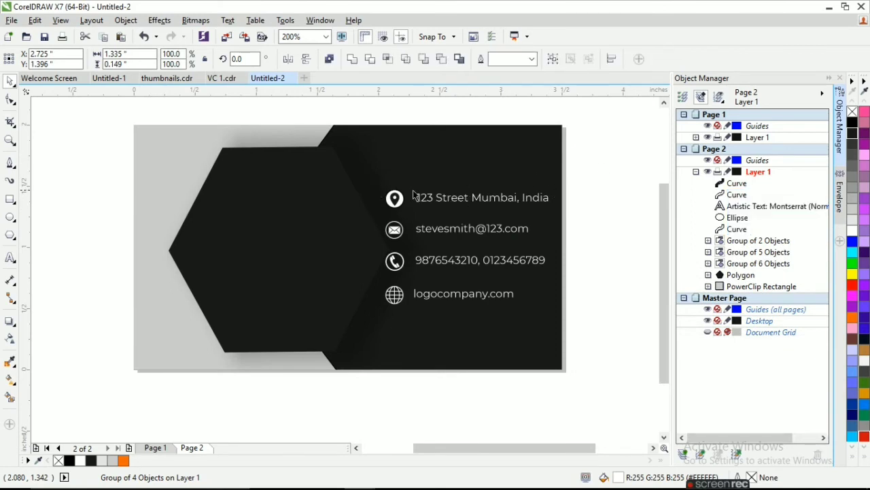
scroll(407, 194, up, 1)
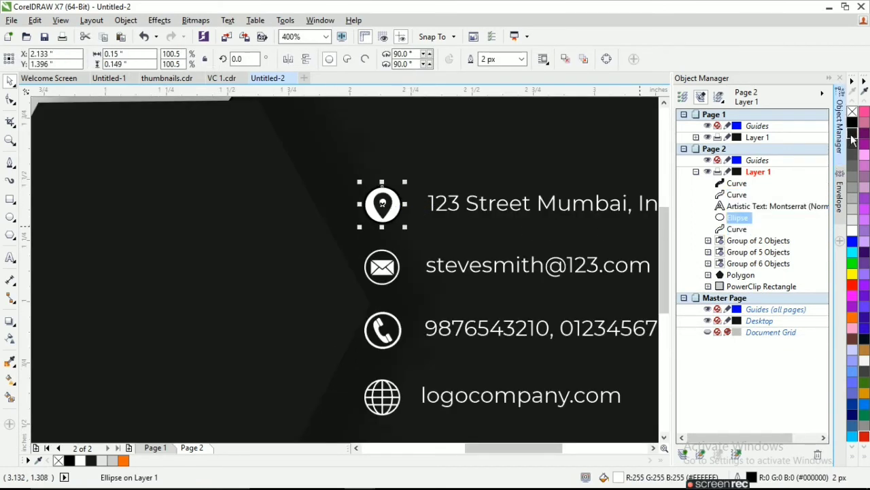
right_click(853, 229)
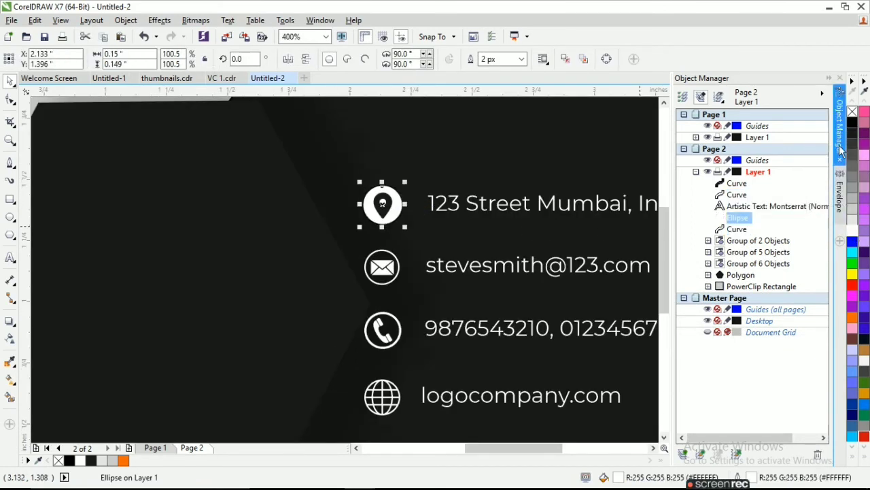
click(495, 184)
key(Tab)
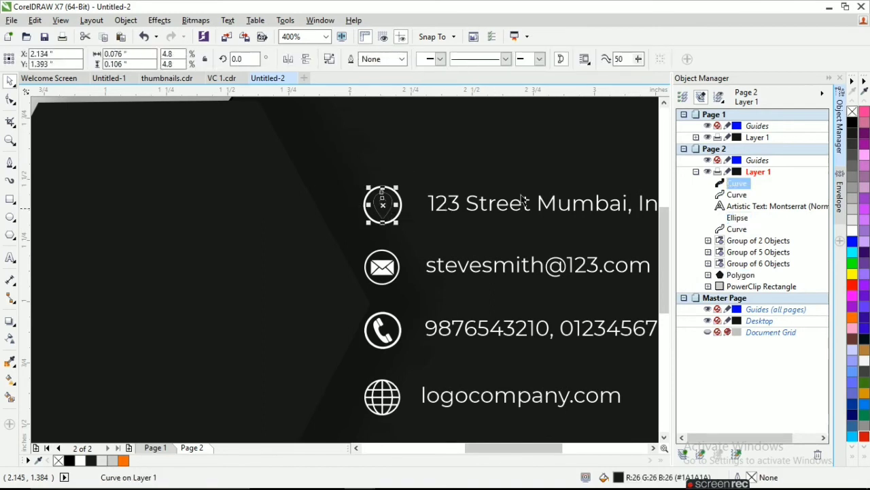
click(851, 231)
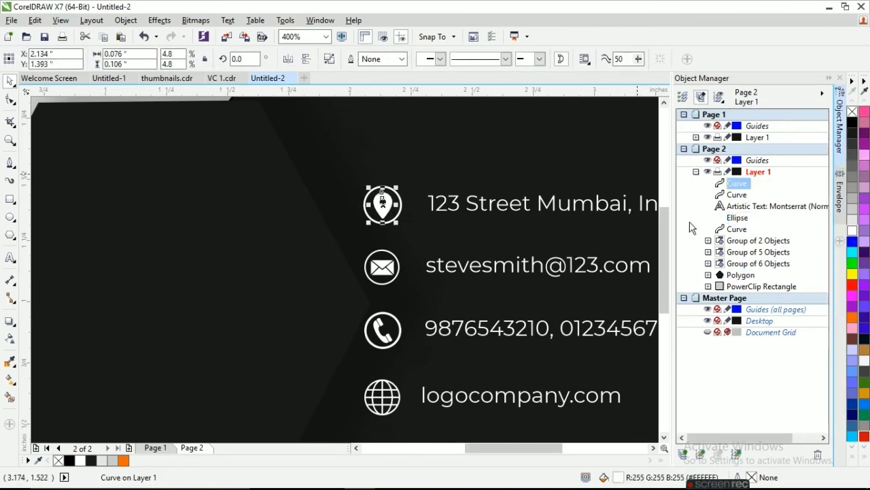
Step: Group the eight contact objects and centre the group vertically on the page
click(388, 145)
scroll(388, 146, down, 1)
click(575, 205)
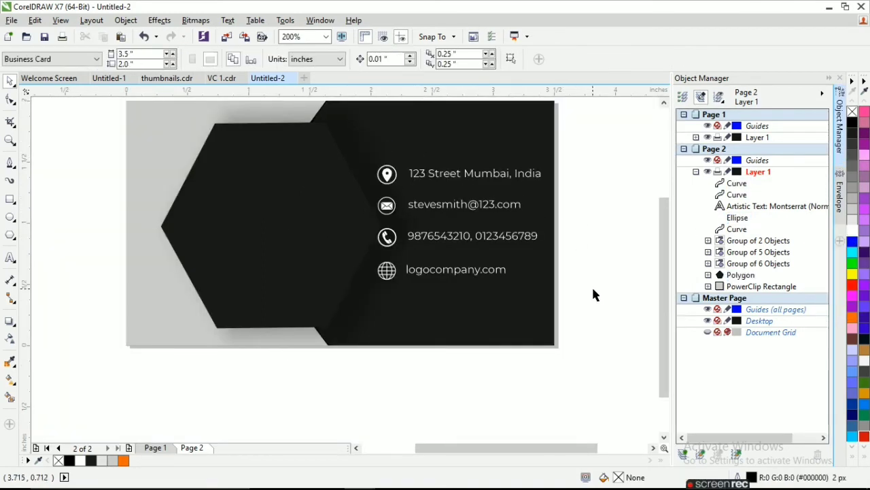
drag(589, 289, 352, 162)
right_click(442, 208)
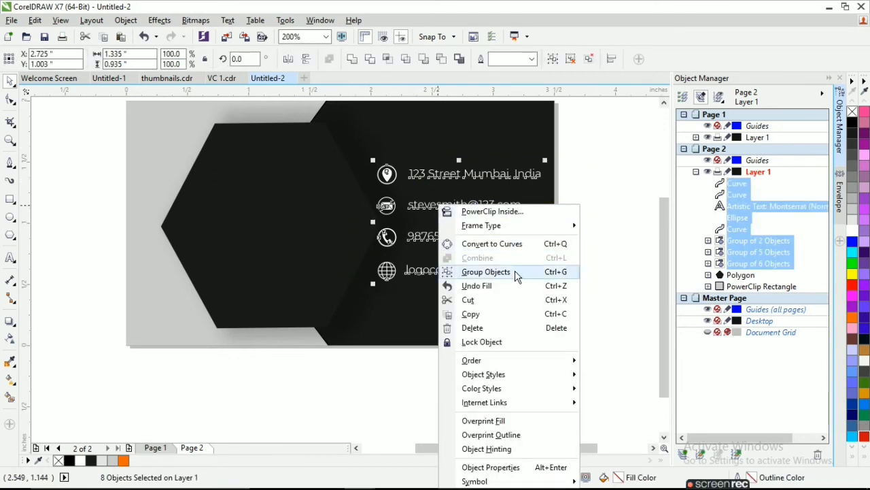
click(486, 272)
click(126, 20)
mouse_move(166, 164)
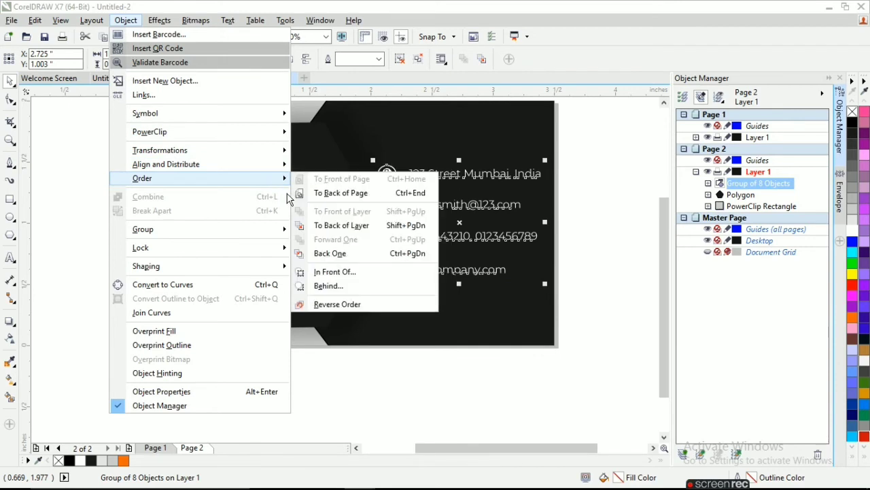
click(367, 282)
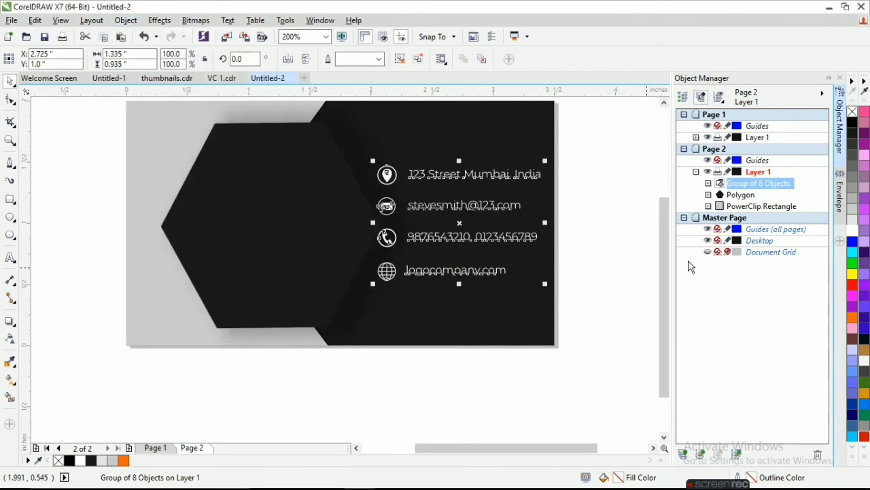
click(689, 266)
Step: Copy the STEVE SMITH name and title block from VC 1.cdr onto the Untitled-2 hexagon
click(218, 79)
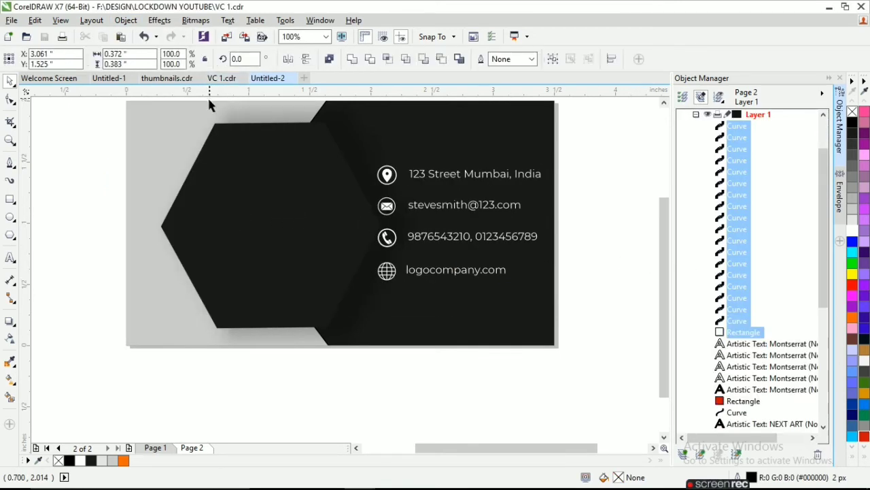
drag(132, 165, 265, 230)
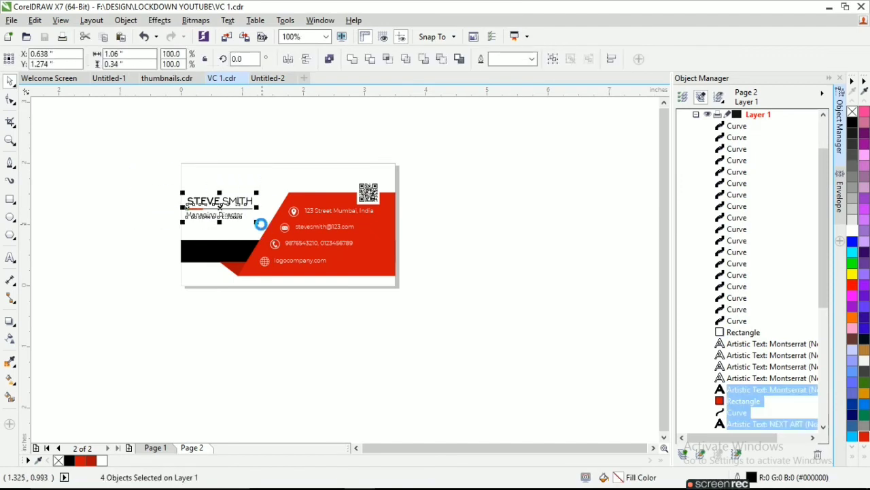
click(261, 78)
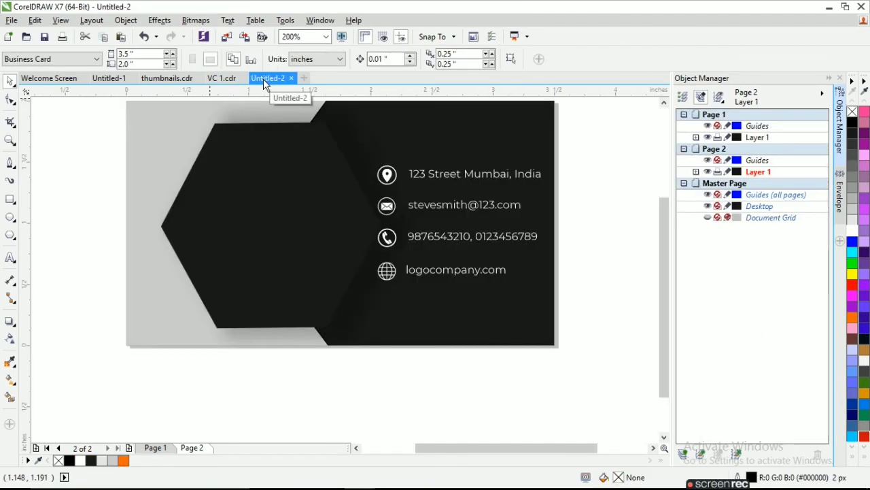
drag(262, 79, 263, 225)
click(222, 212)
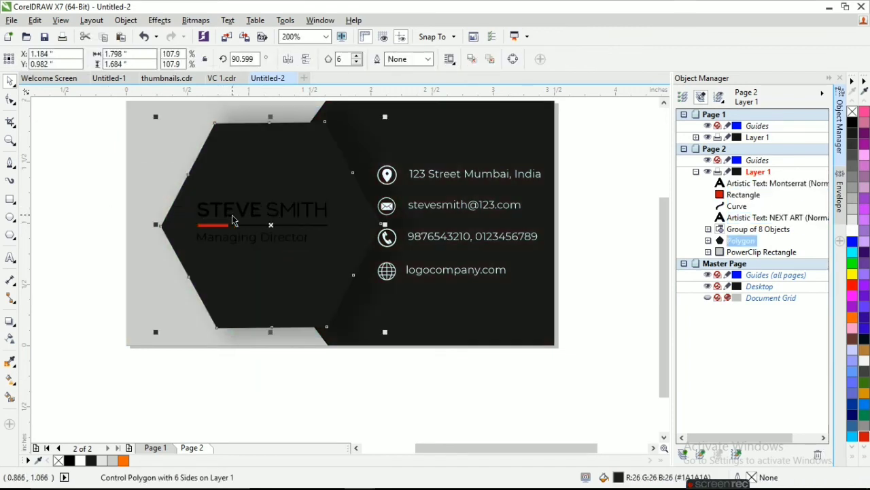
click(811, 218)
click(852, 229)
click(253, 236)
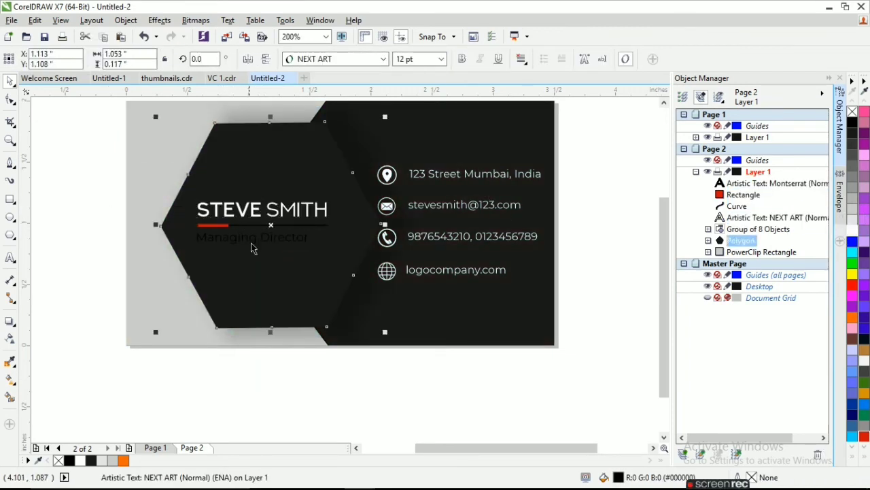
click(852, 231)
click(303, 225)
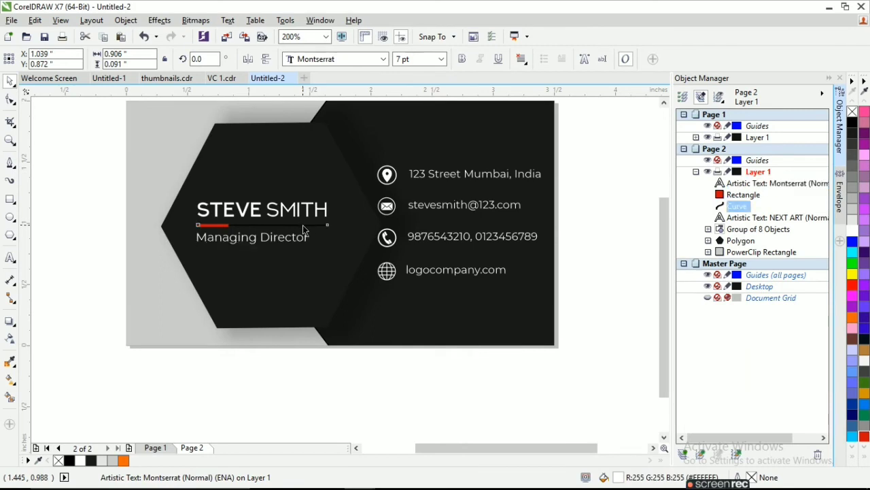
right_click(852, 229)
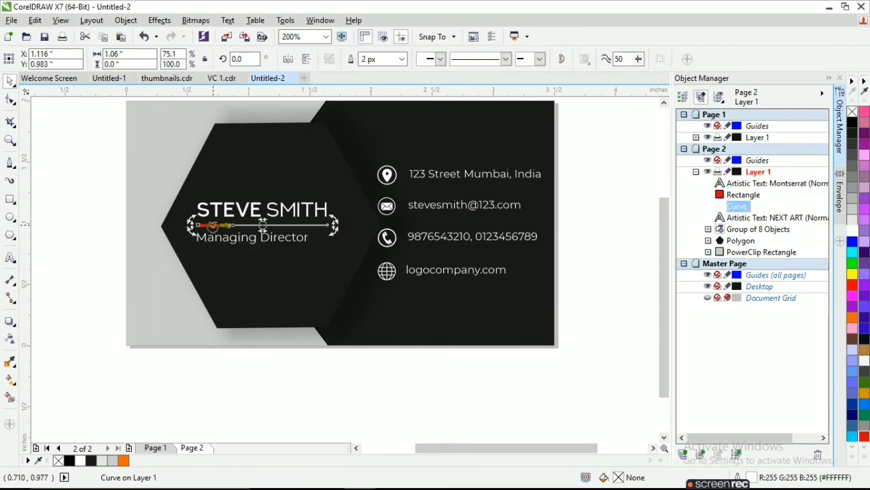
key(Escape)
click(212, 226)
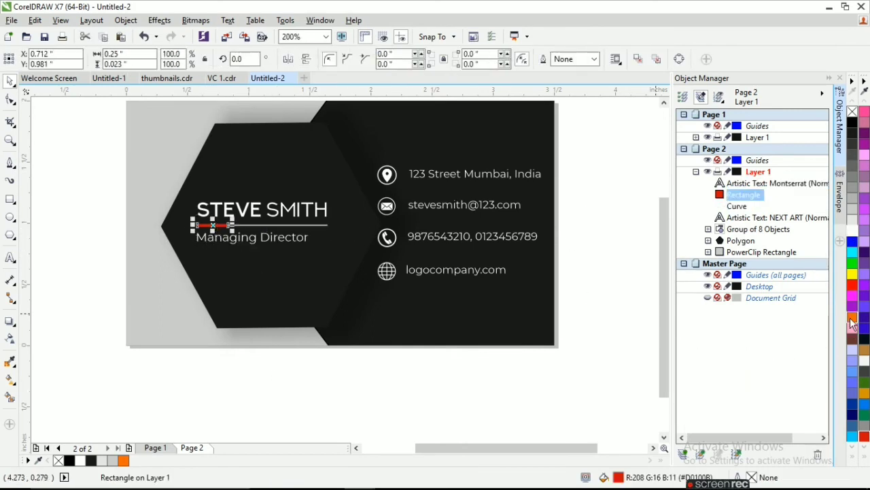
click(152, 284)
scroll(116, 278, down, 2)
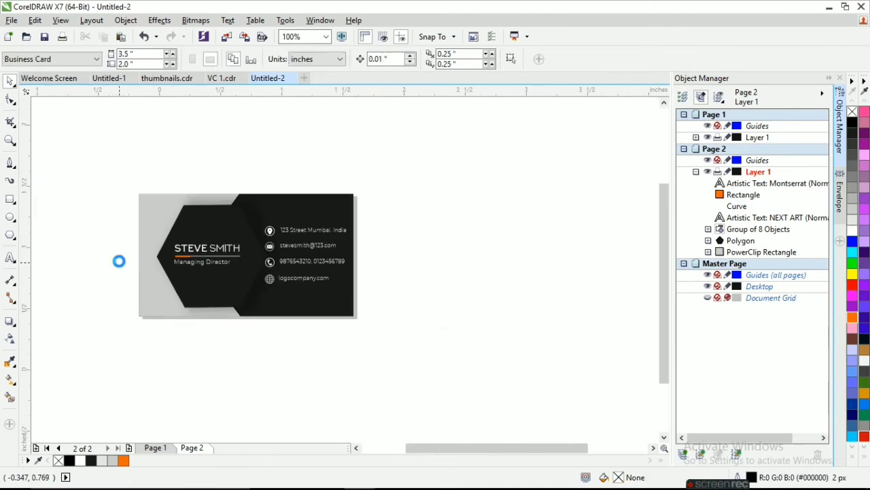
scroll(118, 261, up, 2)
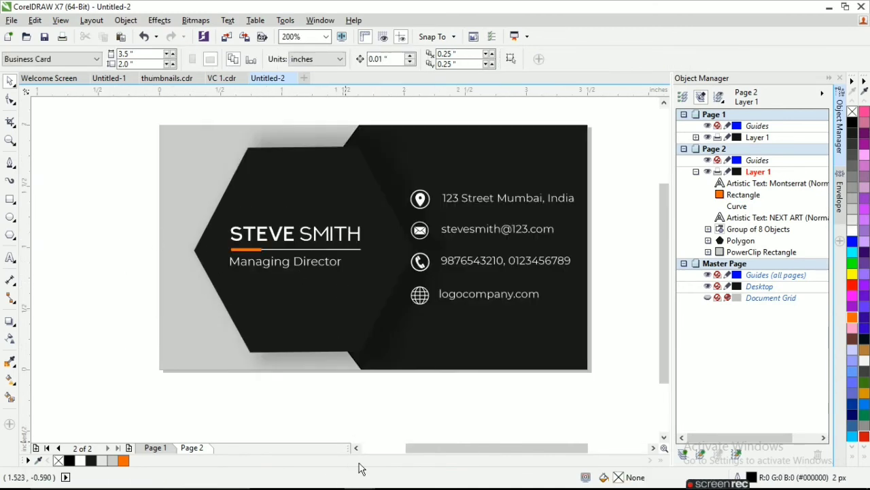
Step: On Page 1, group the three logo objects and centre the group on the card
click(158, 449)
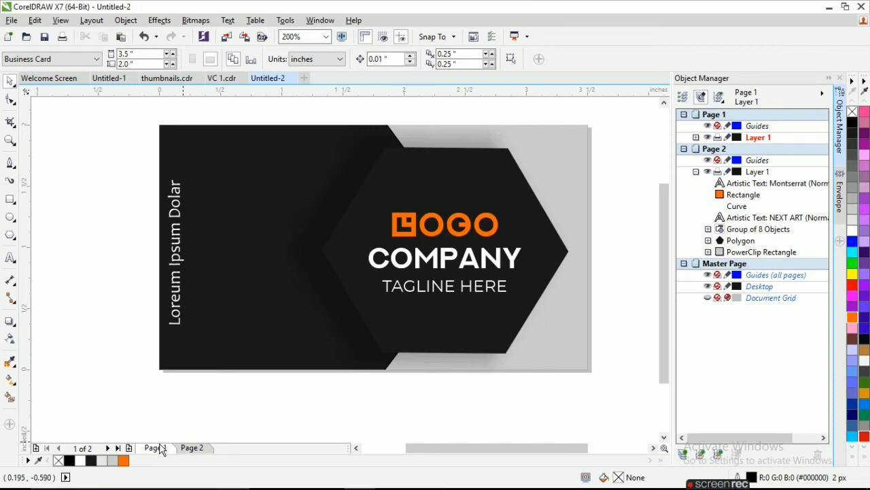
scroll(326, 297, down, 1)
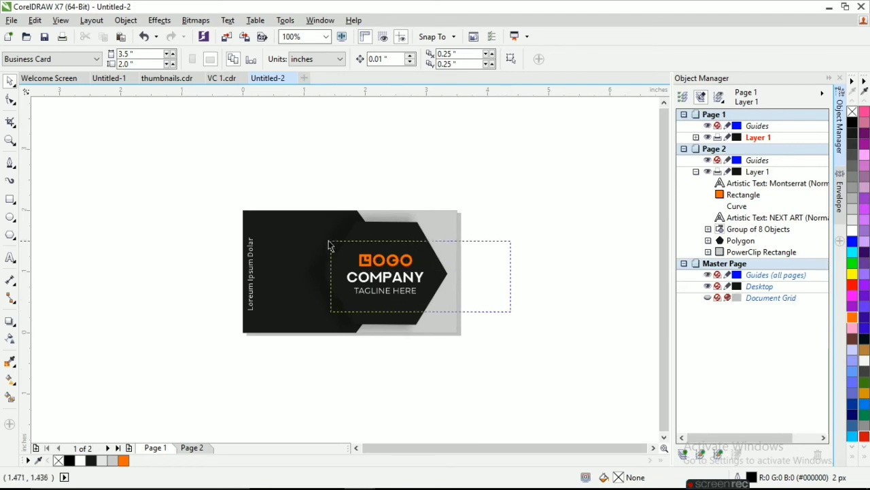
drag(511, 312, 330, 242)
right_click(374, 204)
click(421, 269)
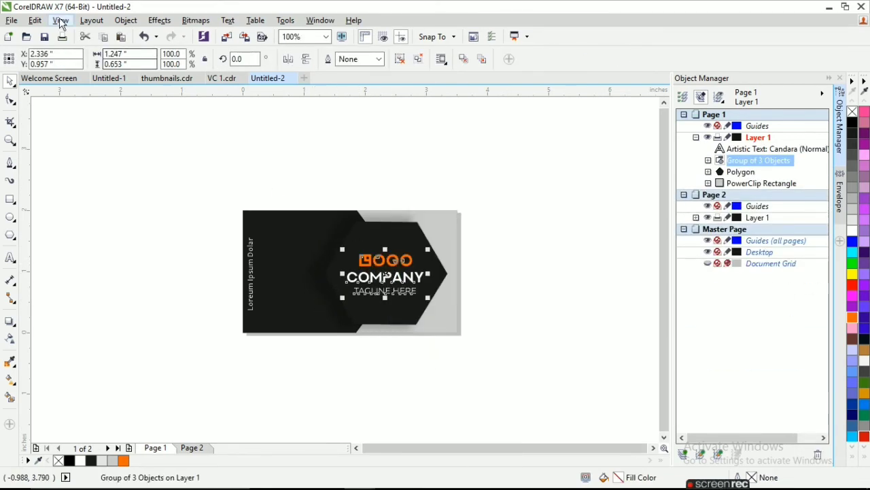
click(126, 21)
mouse_move(166, 164)
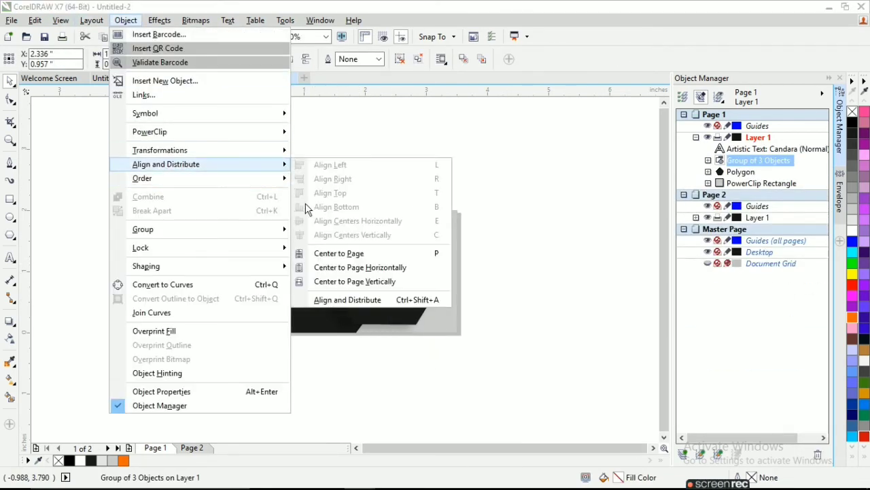
click(353, 281)
key(Escape)
Step: Set the vertical 'Loreum Ipsum Dolar' text to 7 pt
scroll(422, 297, up, 1)
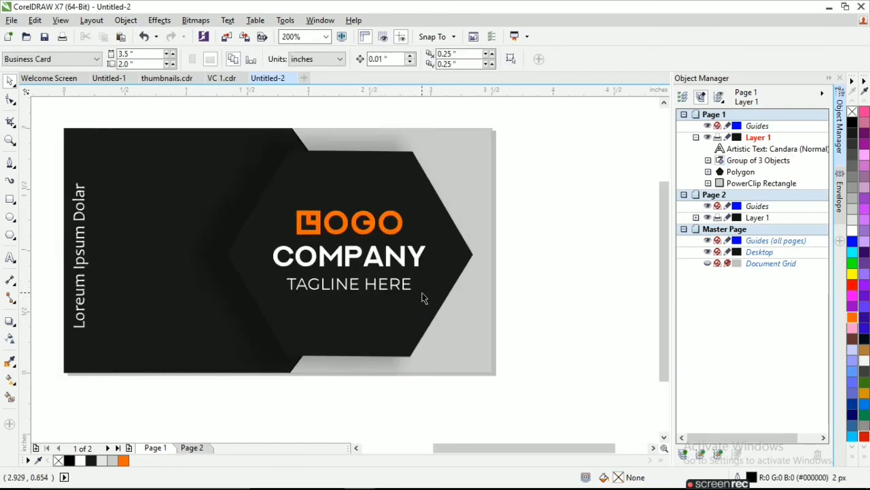
click(80, 282)
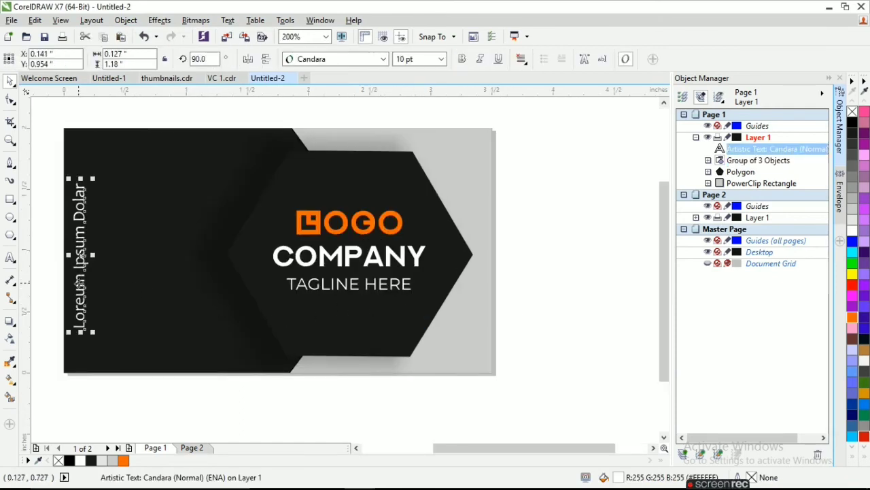
click(411, 60)
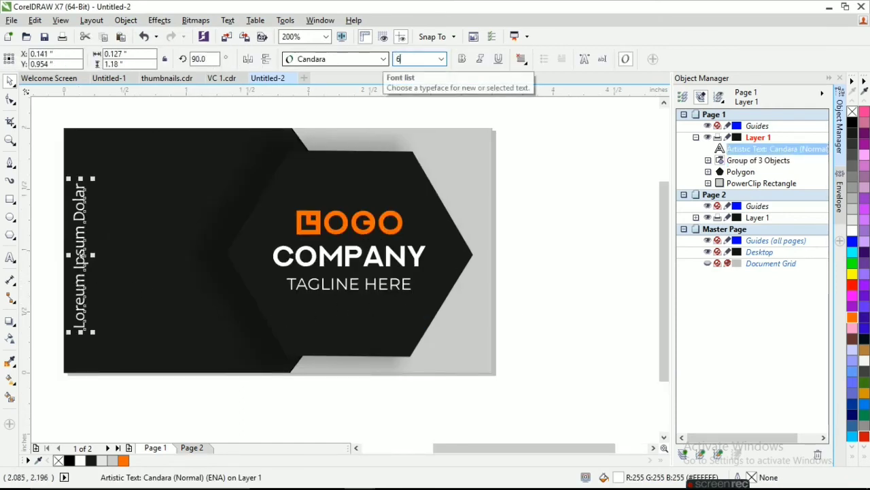
text(6)
key(Return)
click(412, 59)
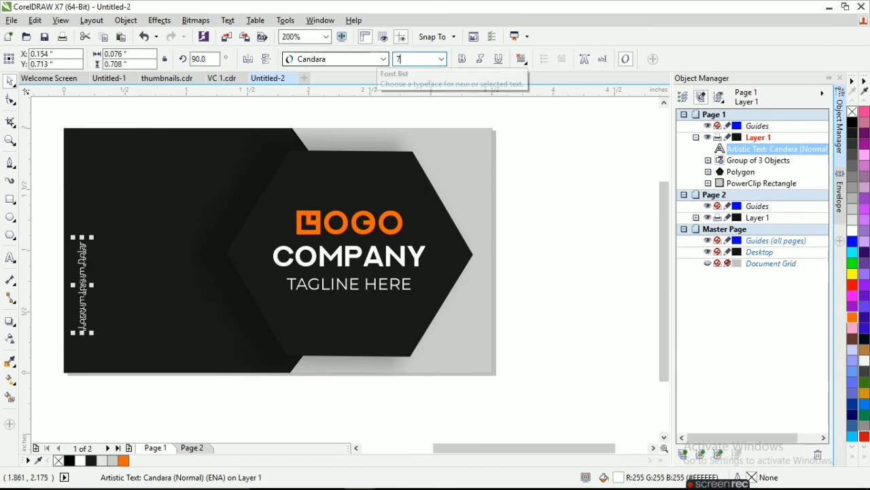
text(7)
key(Return)
Step: Centre the vertical 'Loreum Ipsum Dolar' text on the page
click(163, 20)
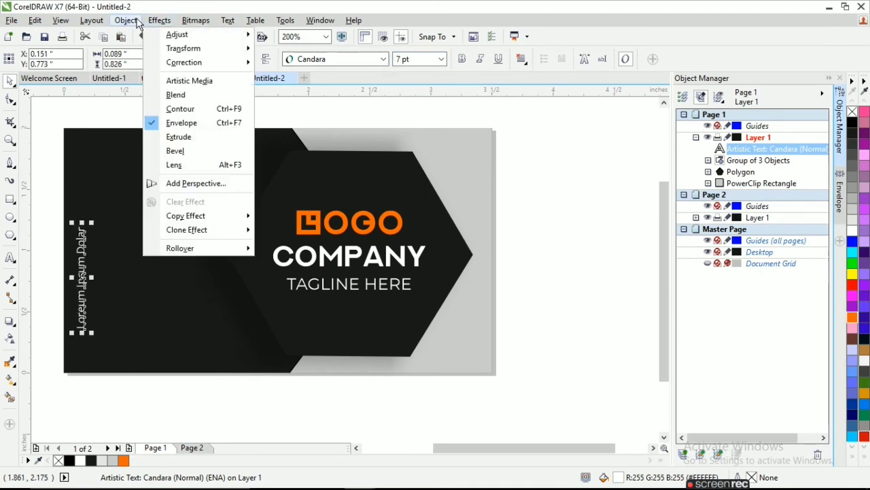
mouse_move(166, 164)
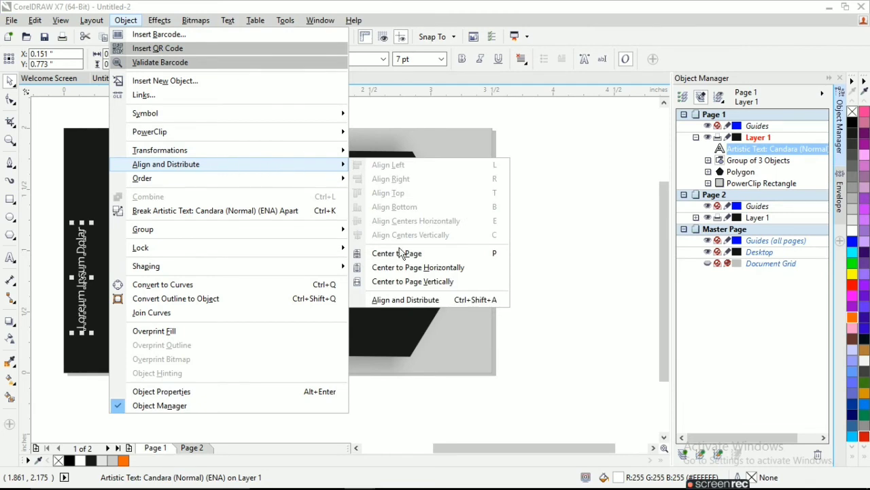
click(400, 253)
click(518, 296)
scroll(490, 299, down, 2)
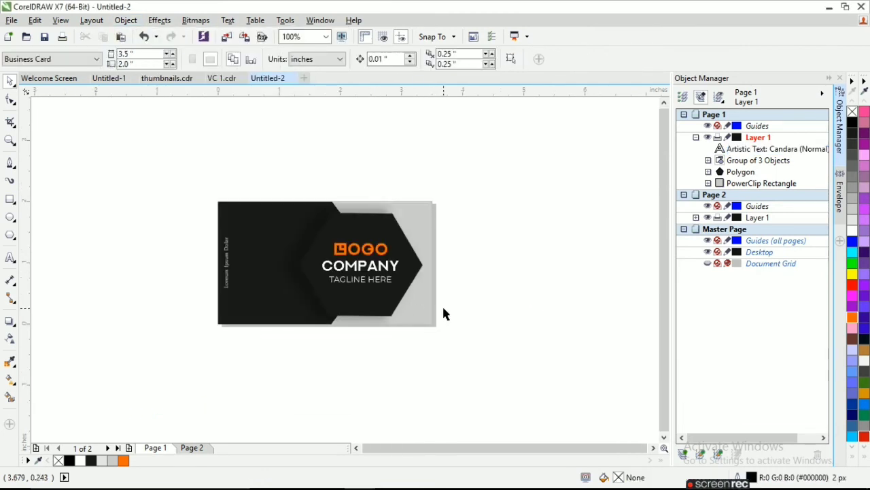
scroll(436, 306, up, 1)
scroll(248, 204, down, 1)
scroll(248, 179, up, 1)
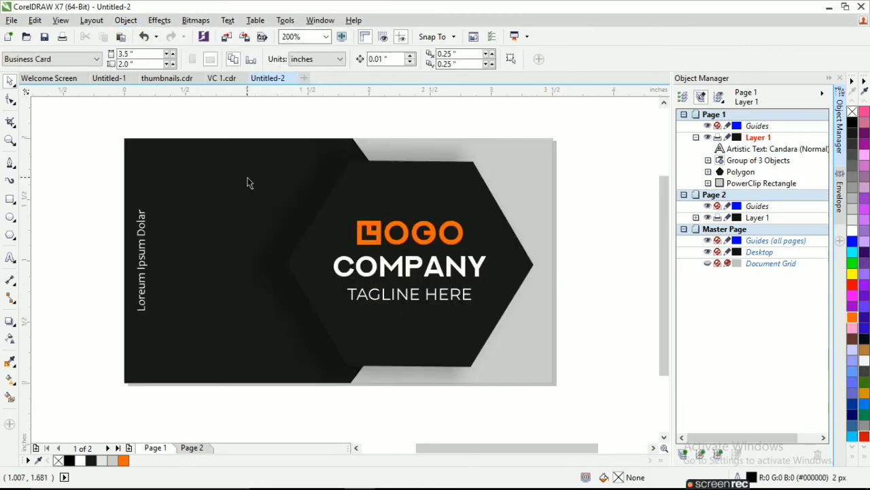
Step: On Page 2, nudge the name block and left hexagon three steps left
click(194, 449)
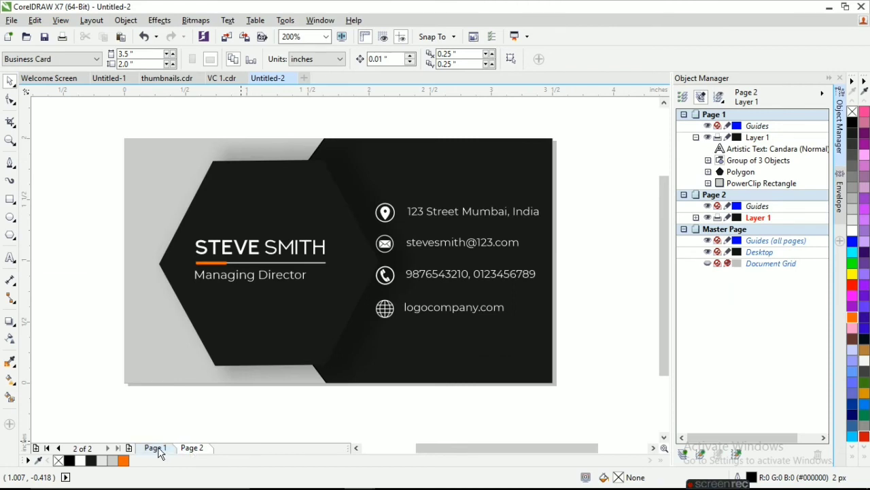
click(158, 448)
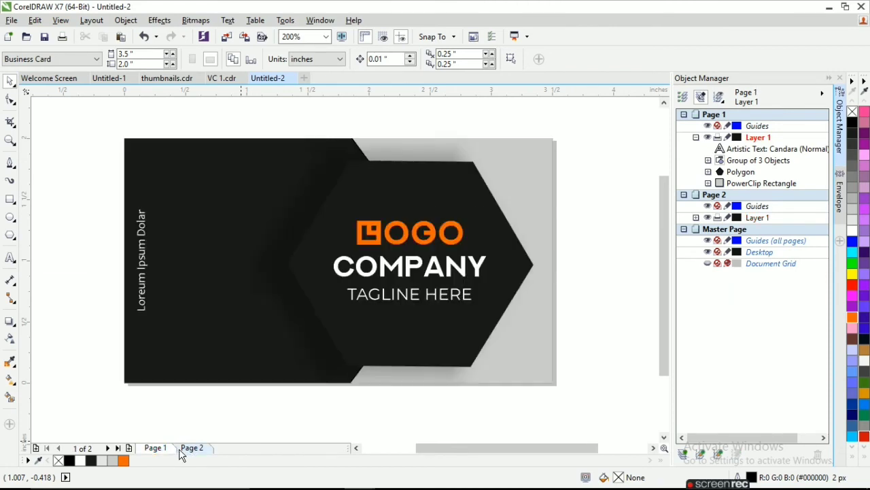
click(180, 449)
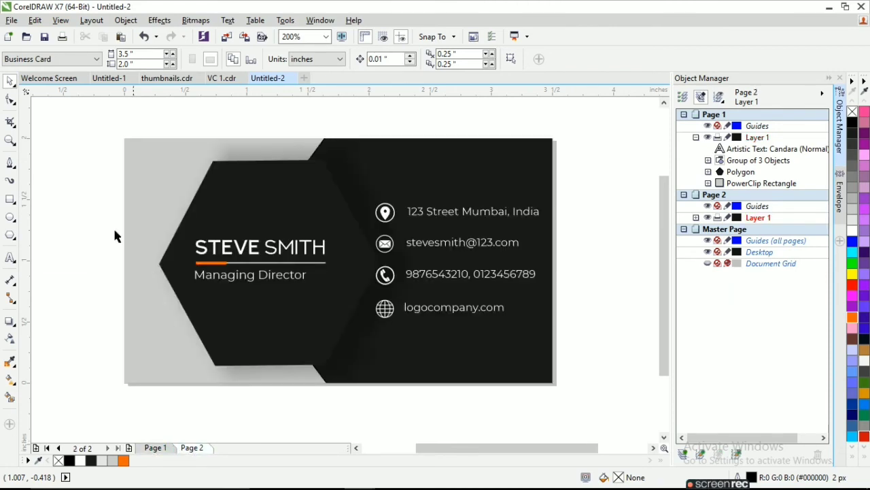
mouse_move(78, 147)
mouse_down()
mouse_move(303, 340)
mouse_move(380, 372)
mouse_up()
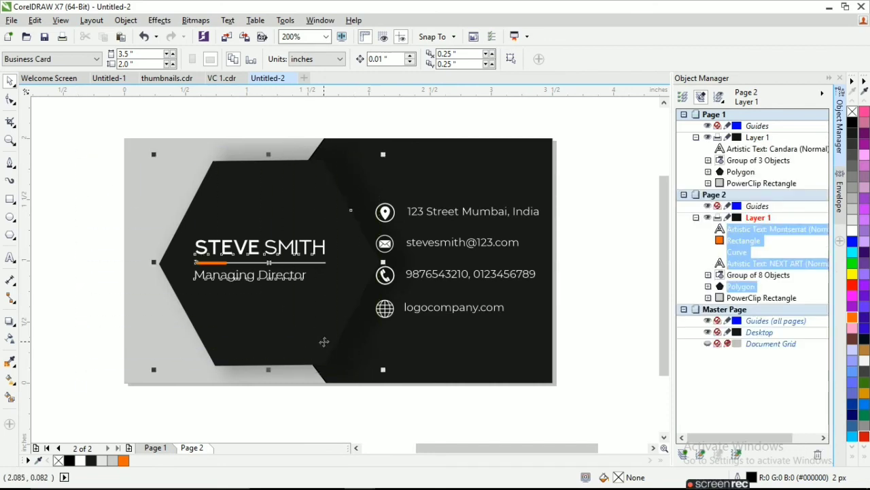
key(ctrl+Left)
key(ctrl+Left)
key(ctrl+Left)
key(ctrl+Left)
key(ctrl+Left)
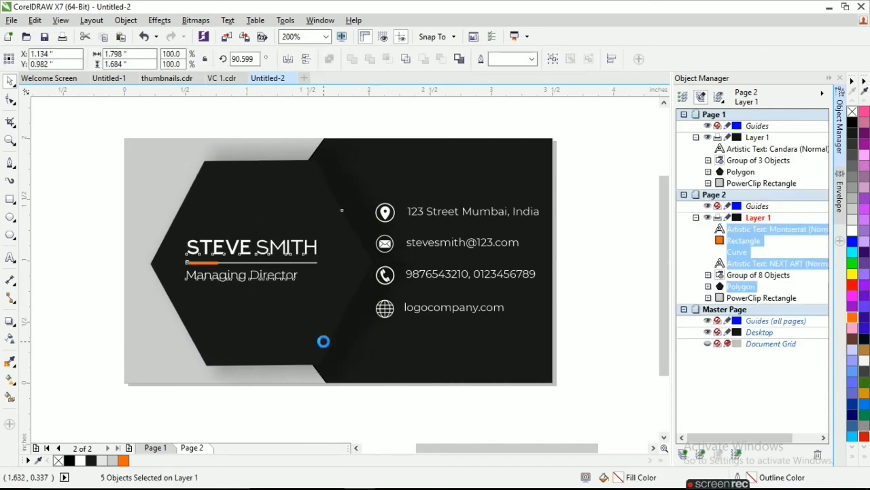
key(ctrl+Left)
key(ctrl+Left)
key(ctrl+Left)
key(ctrl+Left)
key(ctrl+Left)
key(ctrl+Left)
key(ctrl+Left)
key(ctrl+Left)
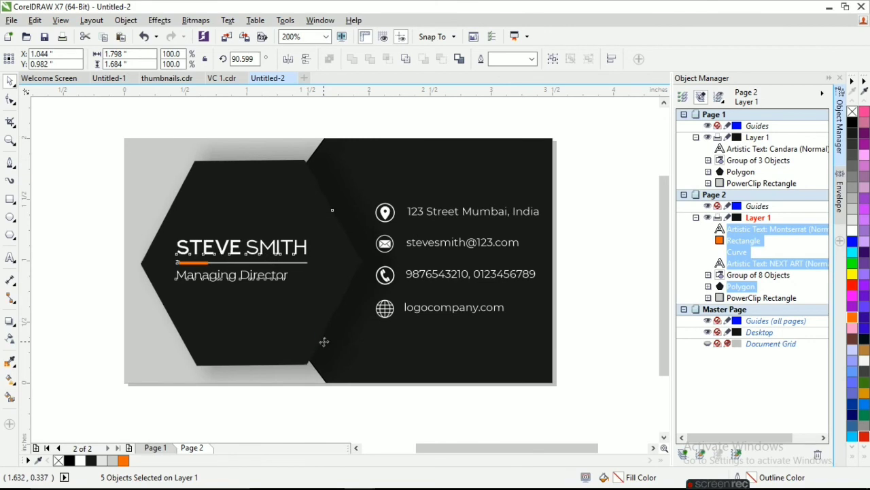
key(ctrl+Left)
key(ctrl+Left)
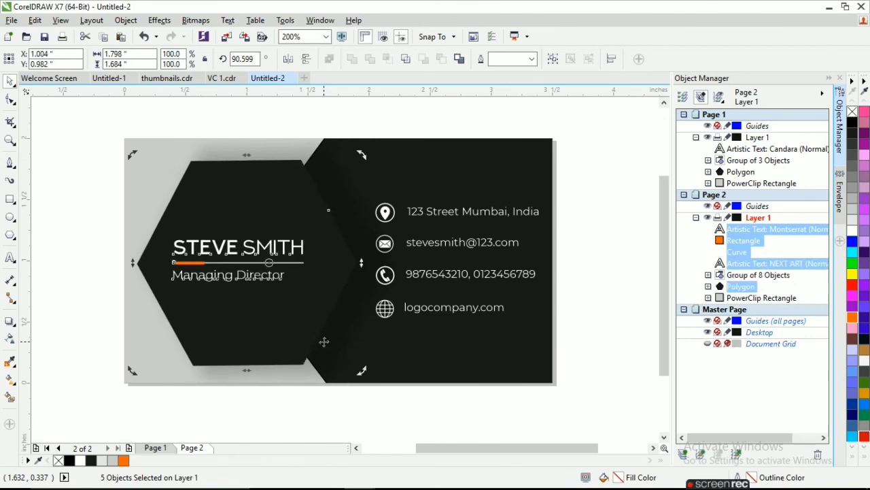
Step: Nudge the hexagon inside the PowerClip background two steps left
click(432, 364)
click(305, 401)
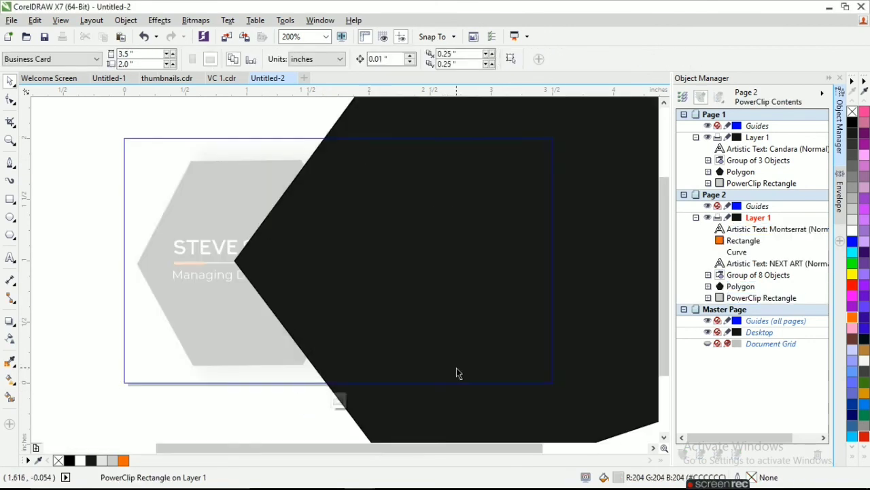
click(527, 410)
key(ctrl+Left)
key(ctrl+Left)
key(ctrl+Left)
key(ctrl+Left)
key(ctrl+Left)
key(ctrl+Left)
key(ctrl+Left)
key(ctrl+Left)
key(ctrl+Left)
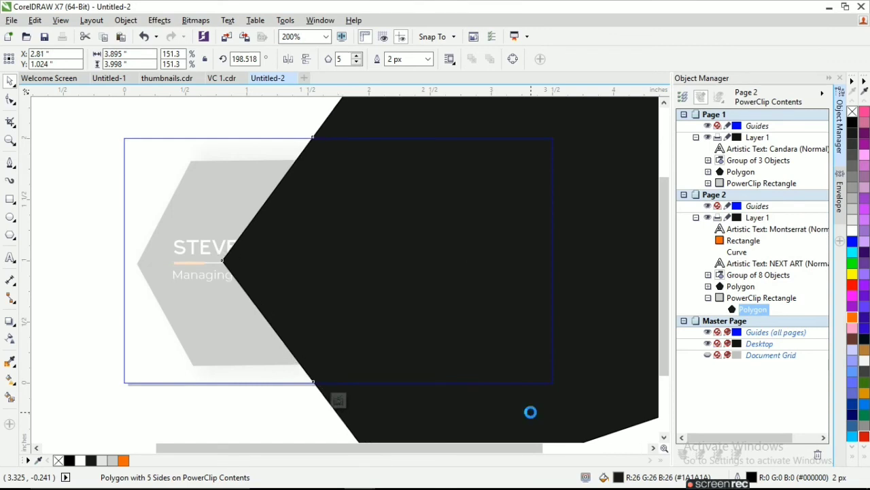
key(ctrl+Left)
key(ctrl+Left)
key(ctrl+Left)
click(336, 400)
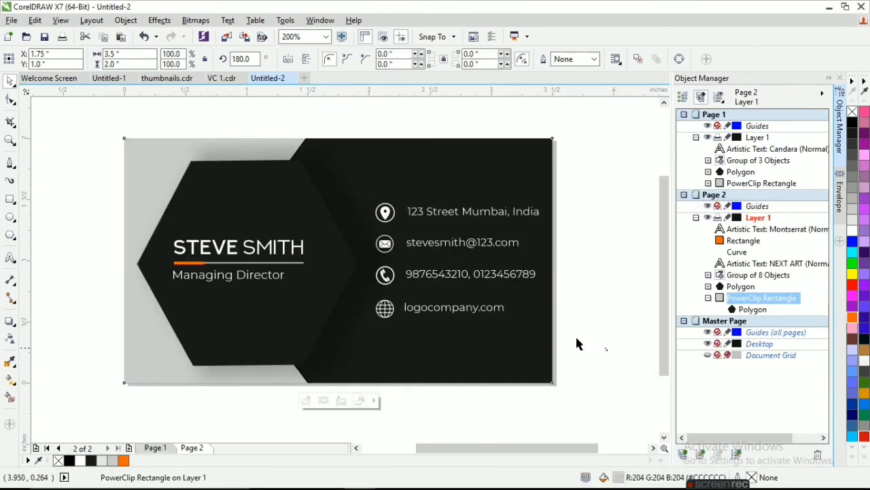
Step: Nudge the contact details group two steps left, then return to Page 1
drag(575, 334, 359, 163)
key(ctrl+Left)
key(ctrl+Left)
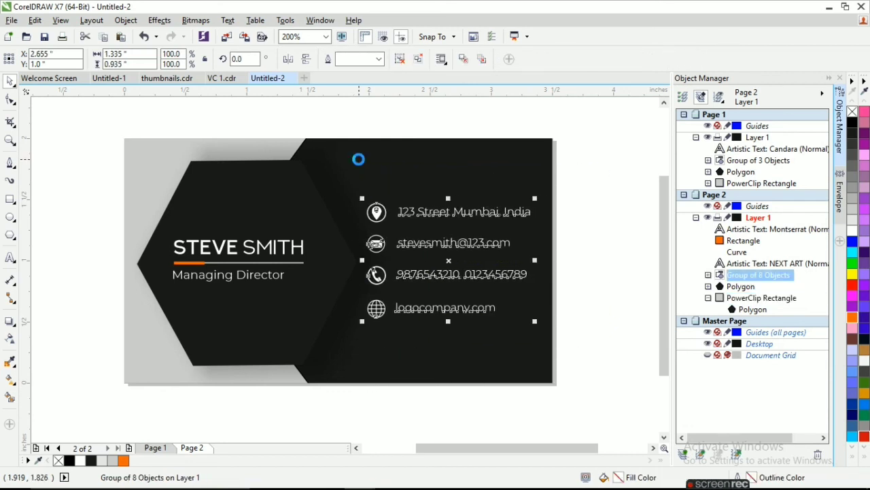
key(ctrl+Left)
key(ctrl+Left)
key(Escape)
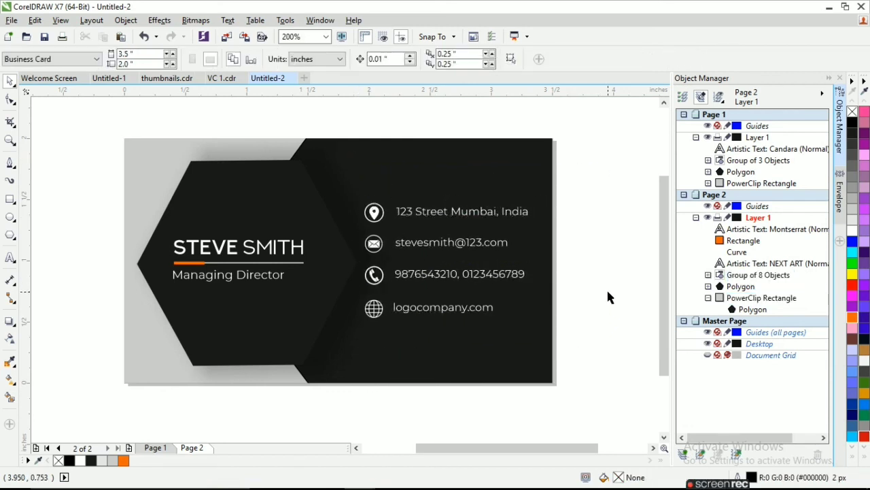
click(154, 450)
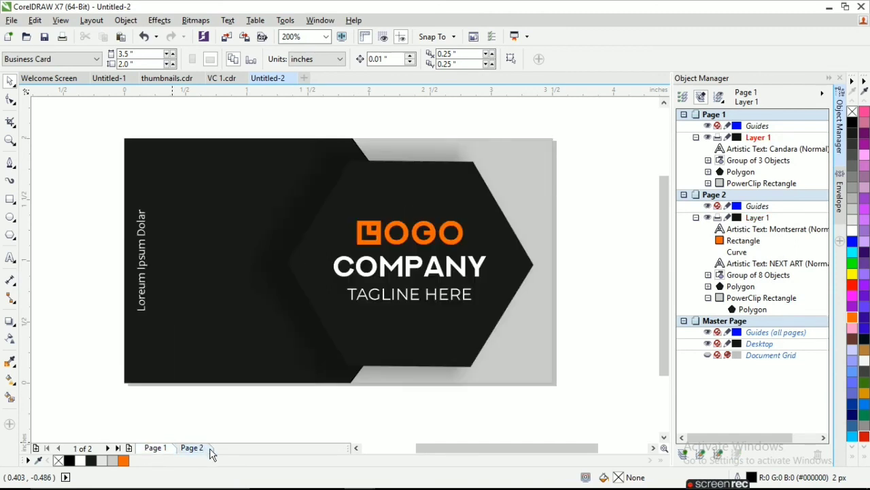
Step: Fill the back side's grey background rectangle with orange
click(209, 451)
click(155, 450)
click(211, 453)
click(148, 166)
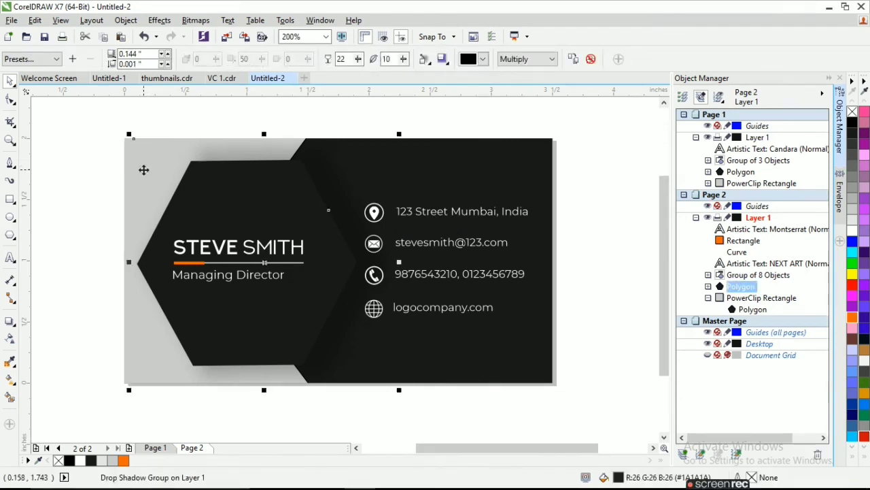
click(549, 170)
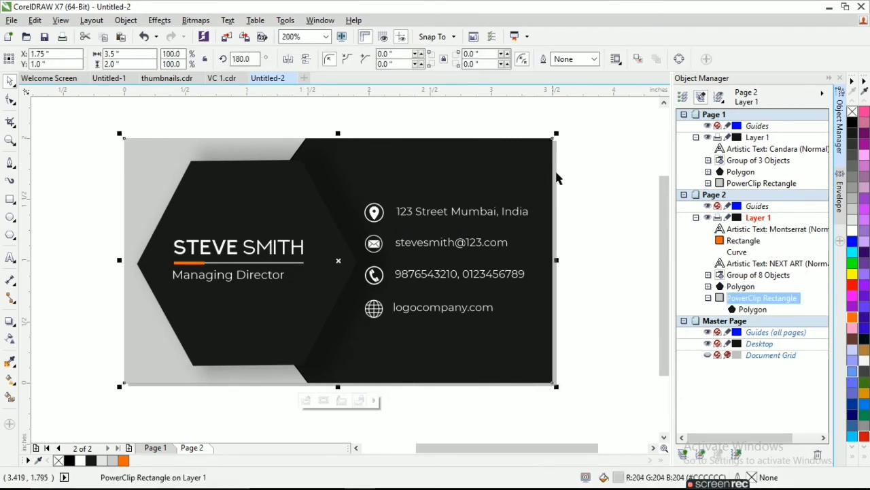
click(852, 317)
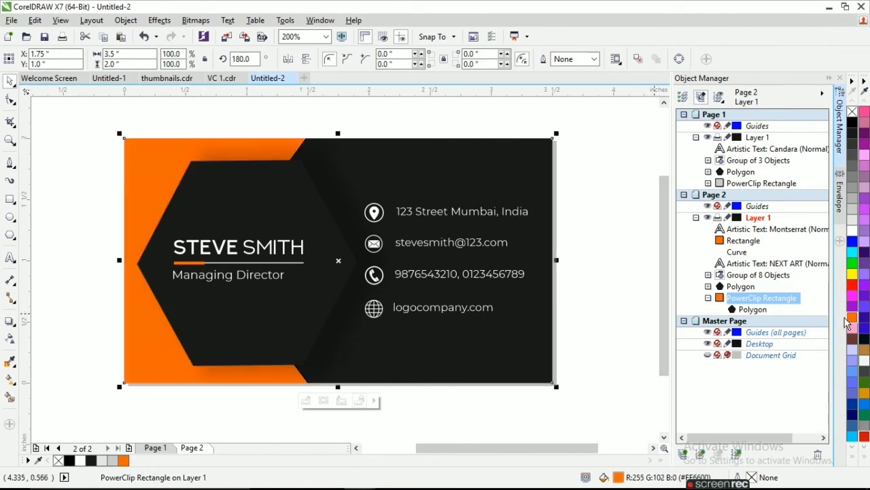
Step: Fill the front side's grey background rectangle with orange, then view the back
click(155, 447)
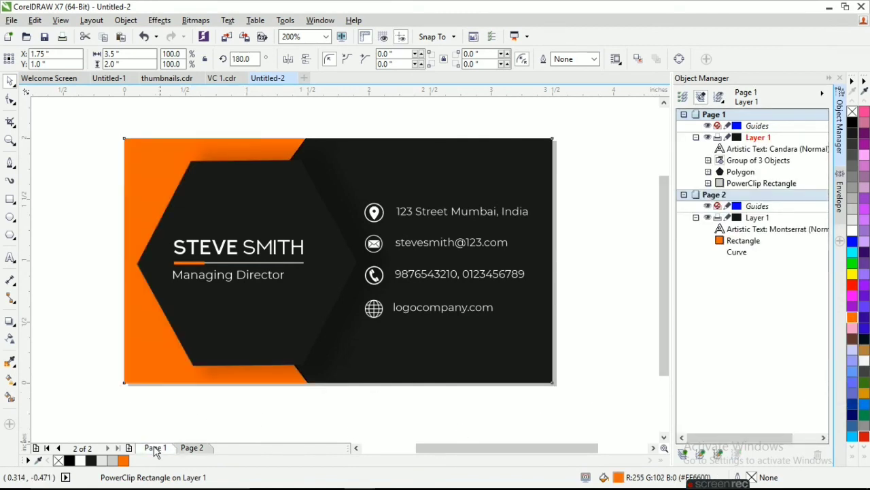
click(551, 378)
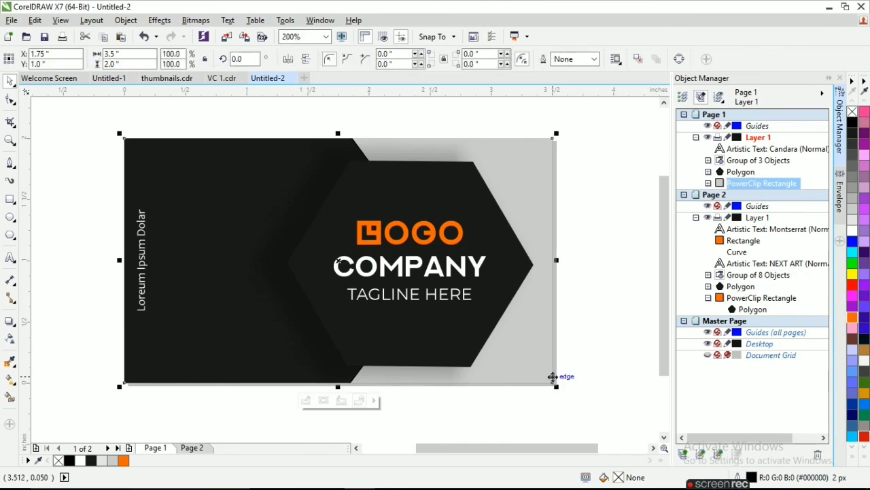
click(853, 319)
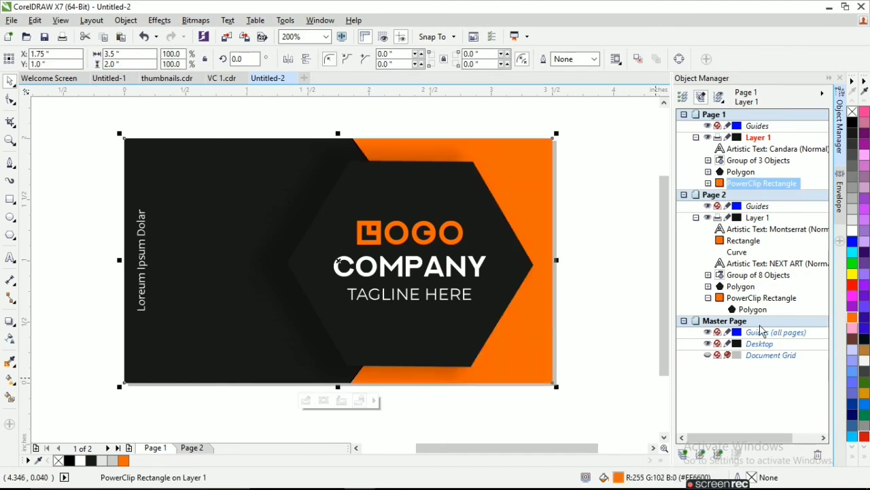
click(476, 420)
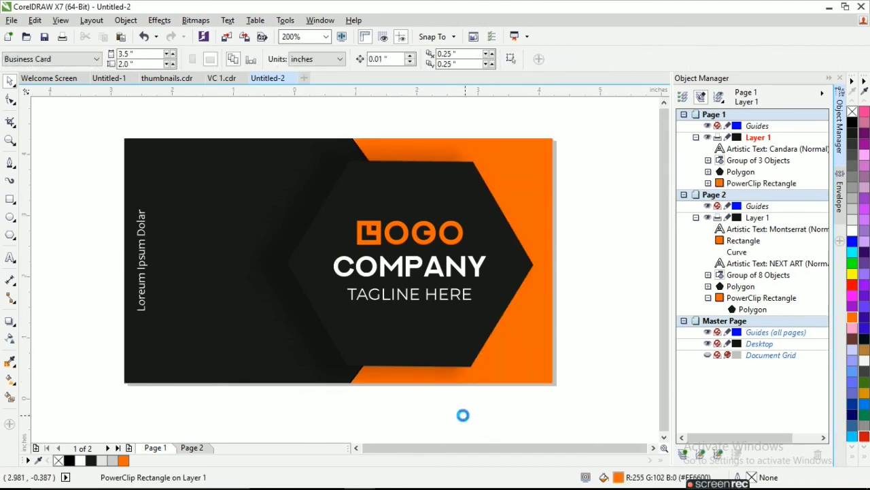
scroll(461, 412, down, 2)
scroll(507, 418, up, 2)
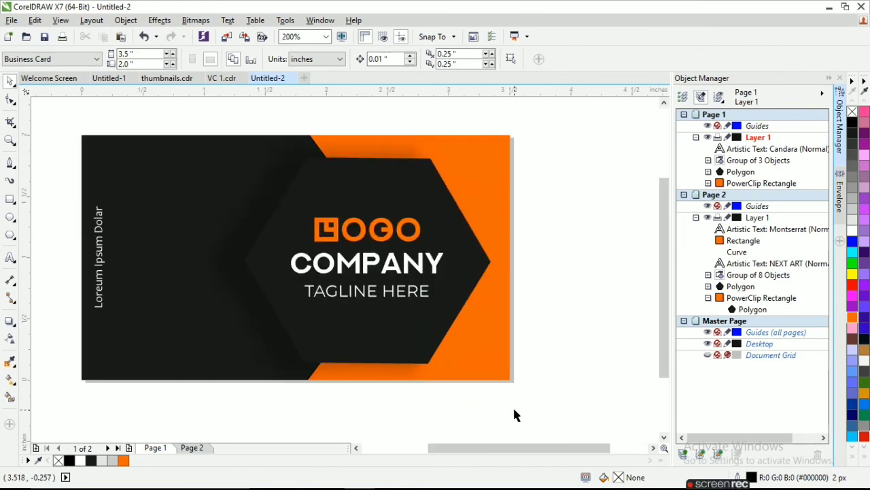
click(194, 448)
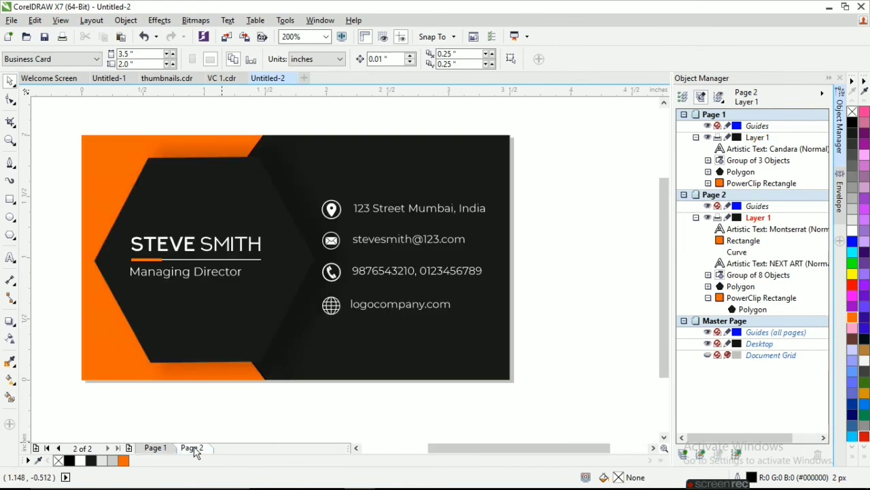
click(154, 449)
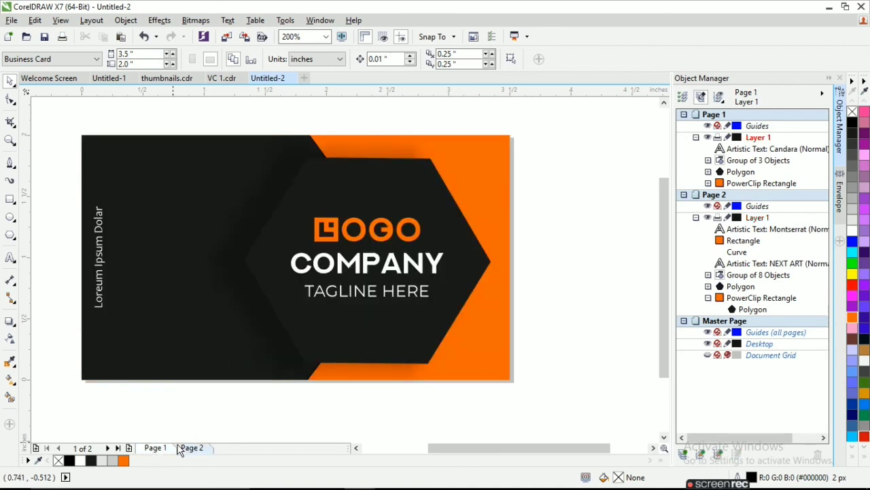
click(189, 448)
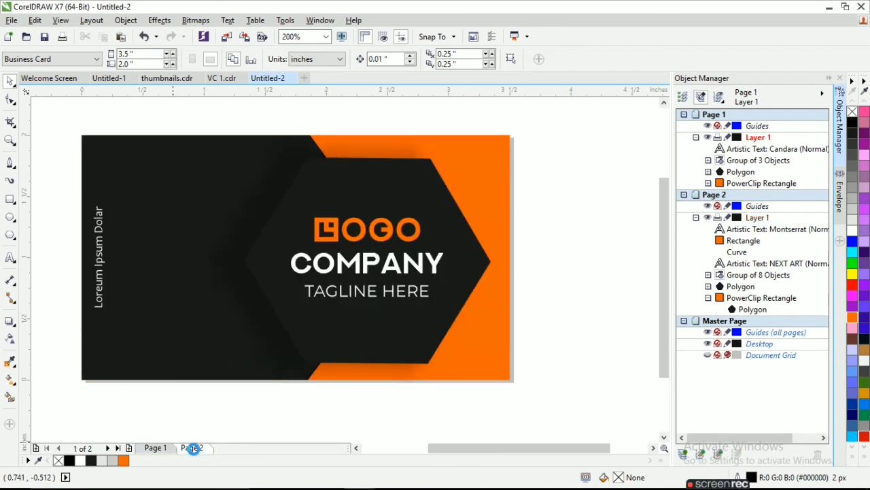
key(Page_Up)
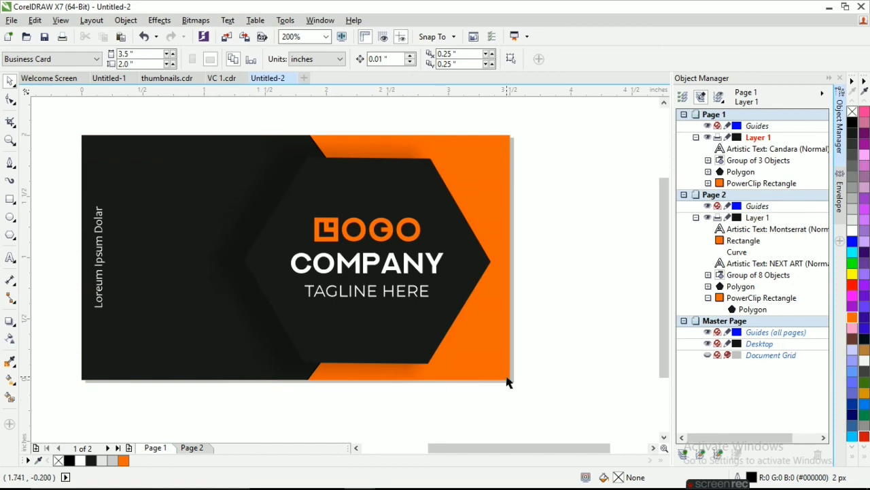